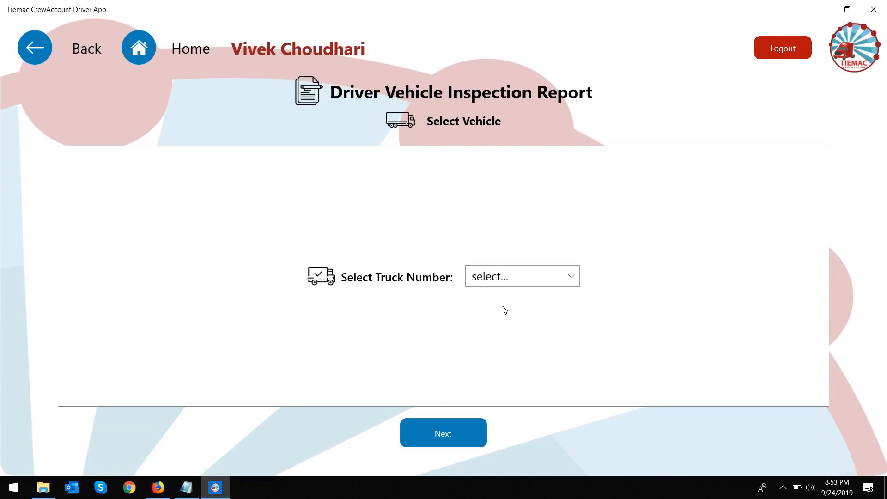
Step: Select truck PU-002 and open its still-empty inspection report list
click(537, 285)
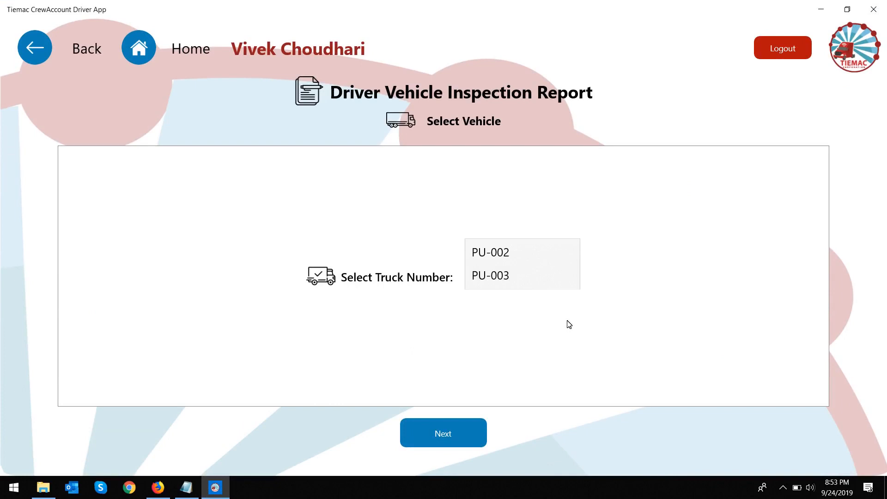
click(542, 262)
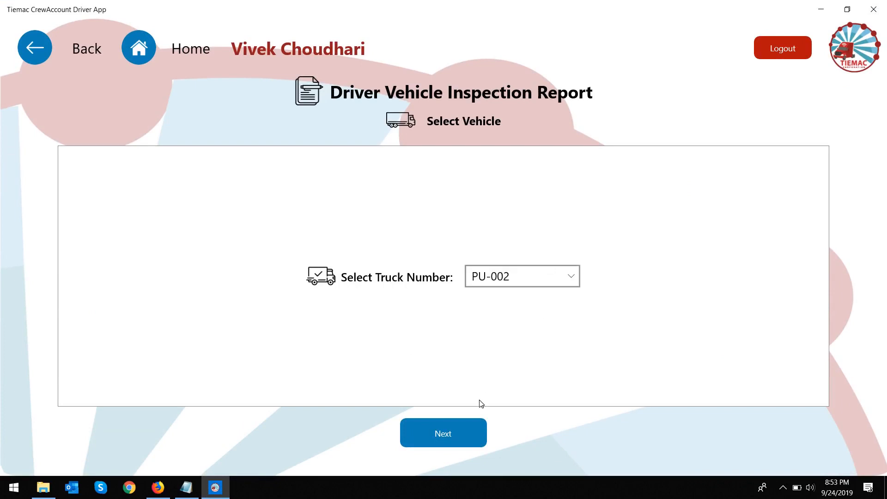
click(466, 431)
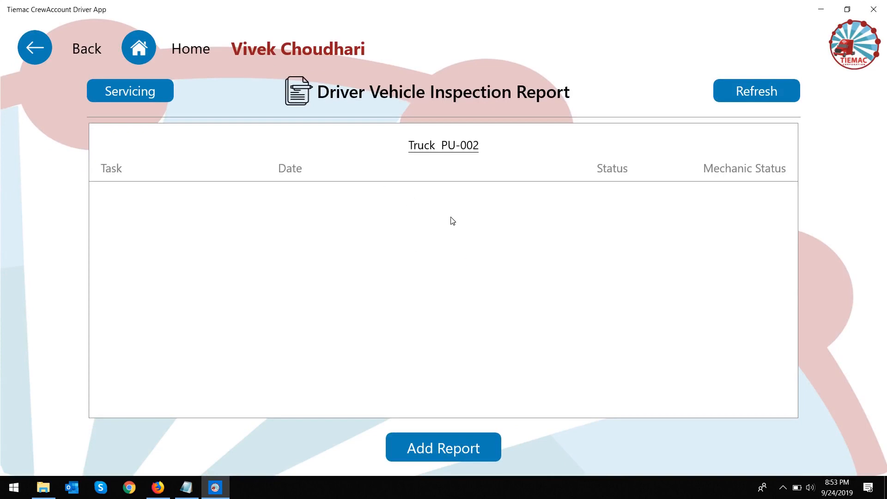
Step: Show the empty DVIR list under Management in Tiemac Portal, then return to the driver app
click(157, 487)
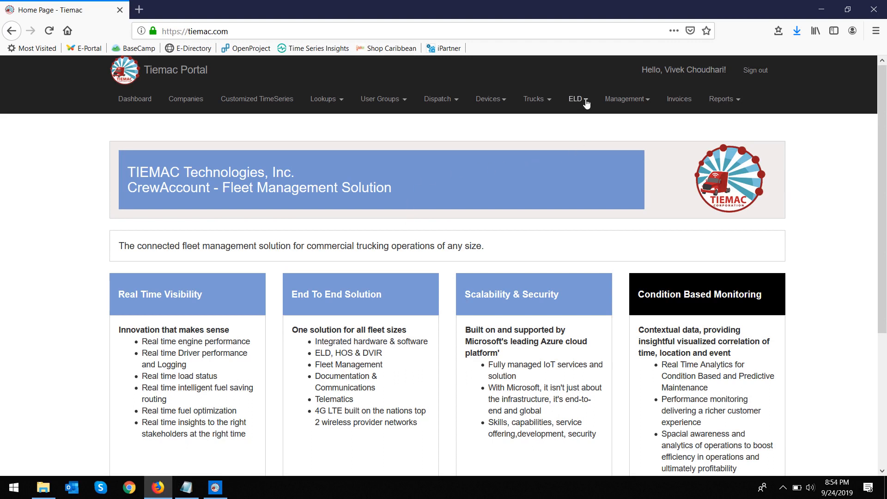
click(623, 100)
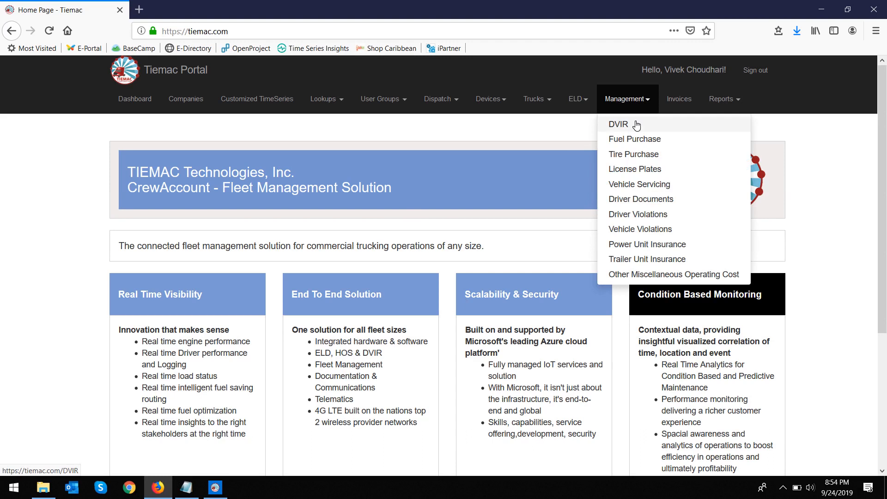
click(636, 125)
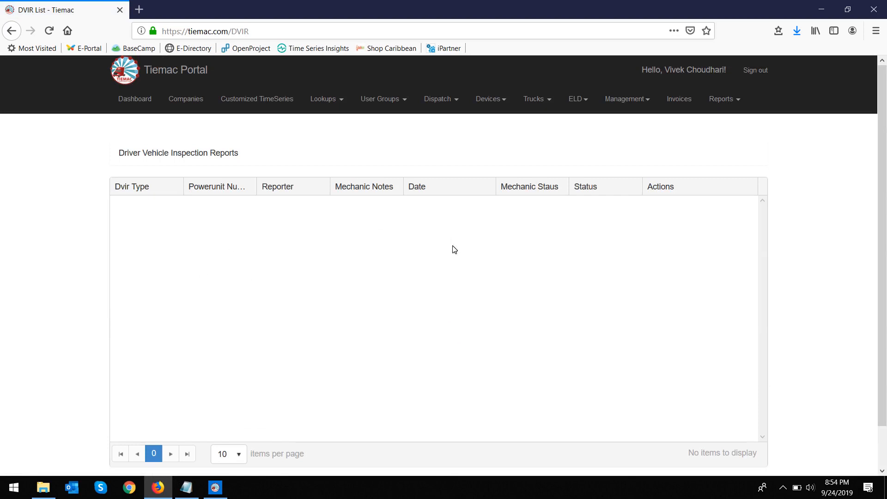
click(221, 493)
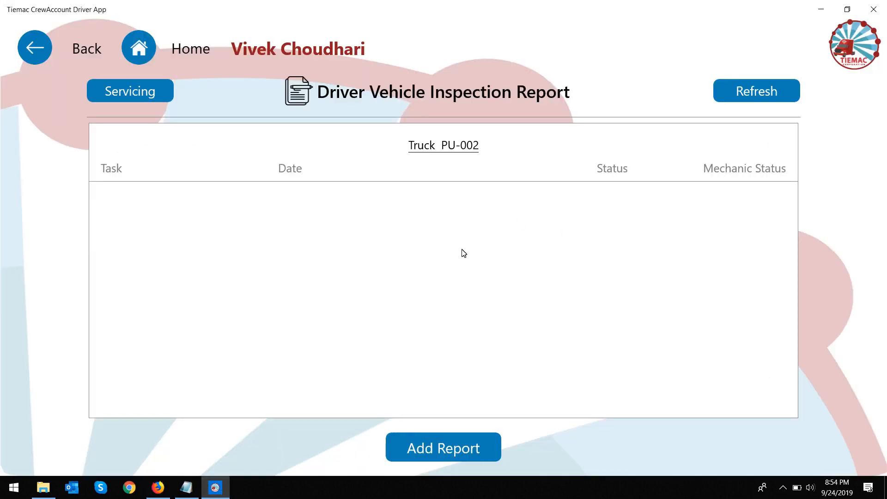
Step: Start a new Post-type report for PU-002, abandoning an attempt to attach a Back picture
click(487, 444)
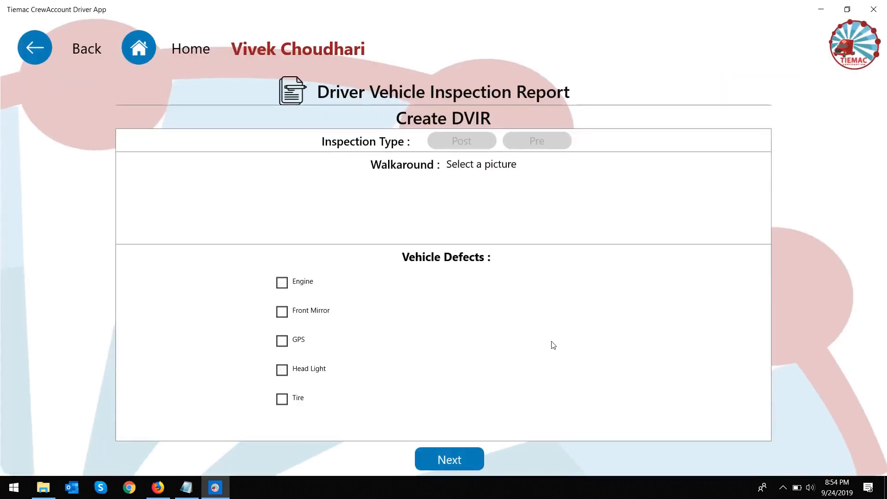
click(469, 144)
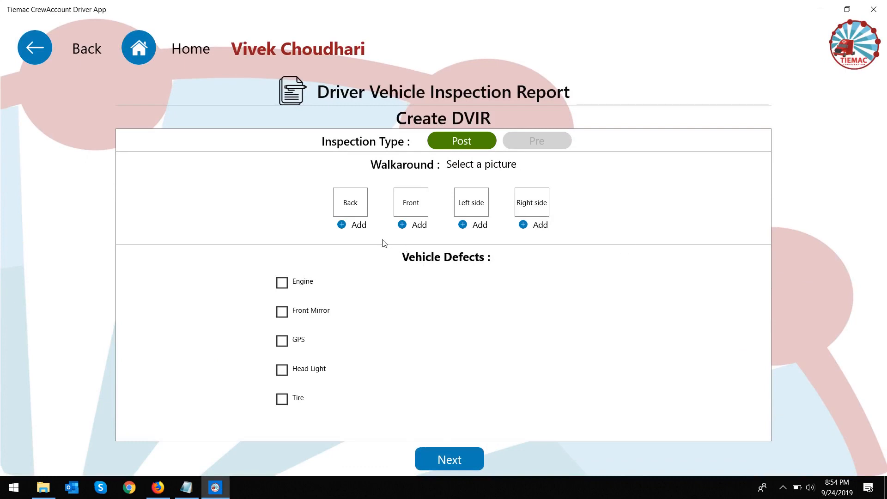
click(356, 225)
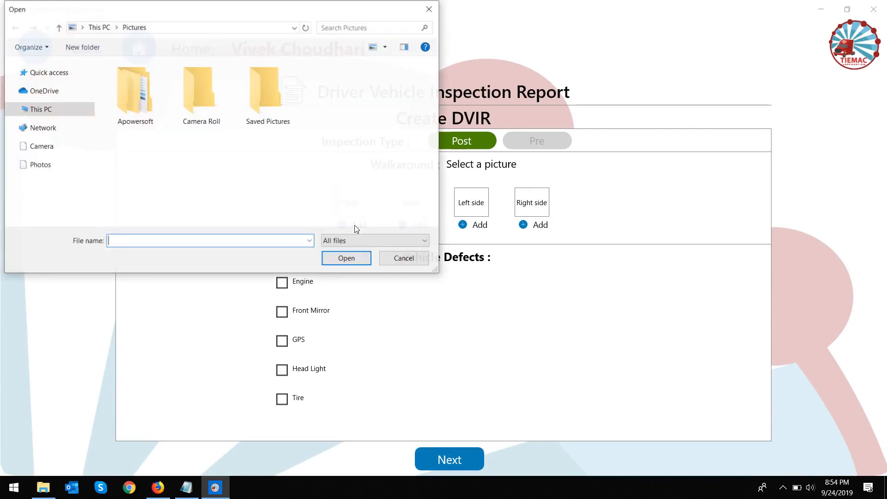
double_click(201, 107)
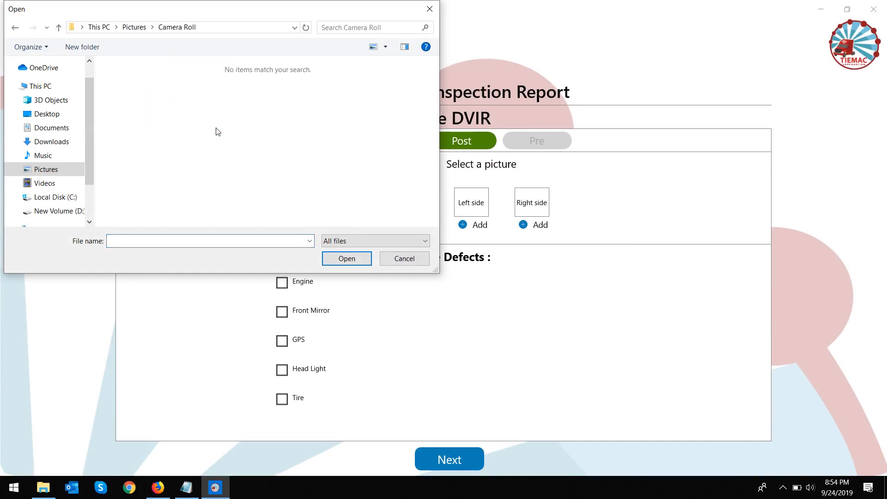
click(403, 261)
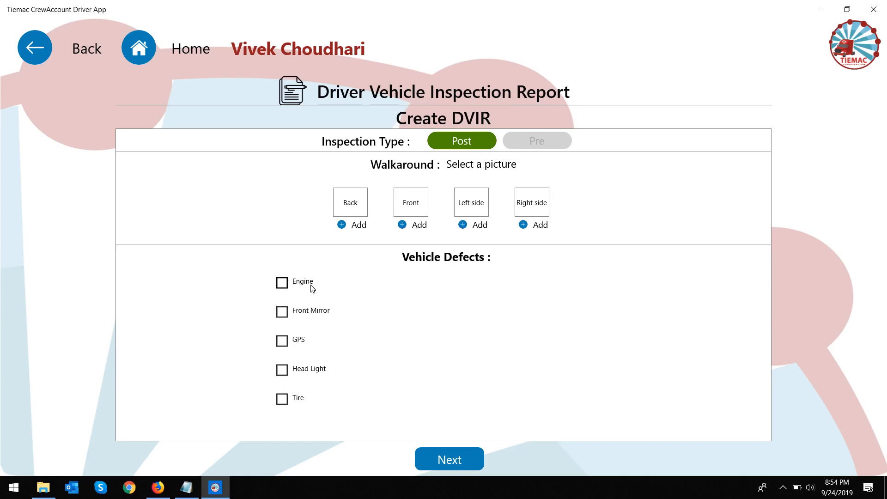
Step: Flag an Engine defect with the comment 'Oil leakage', fixing the typo, and continue
click(283, 283)
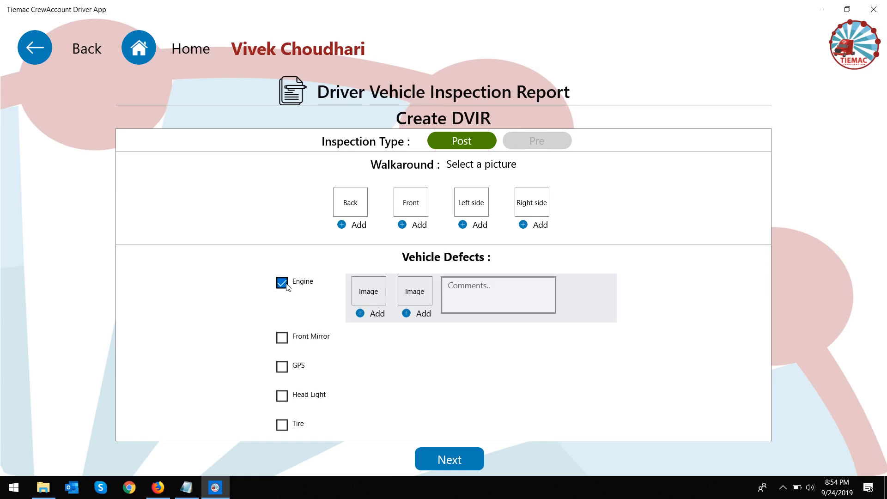
click(479, 300)
text(O)
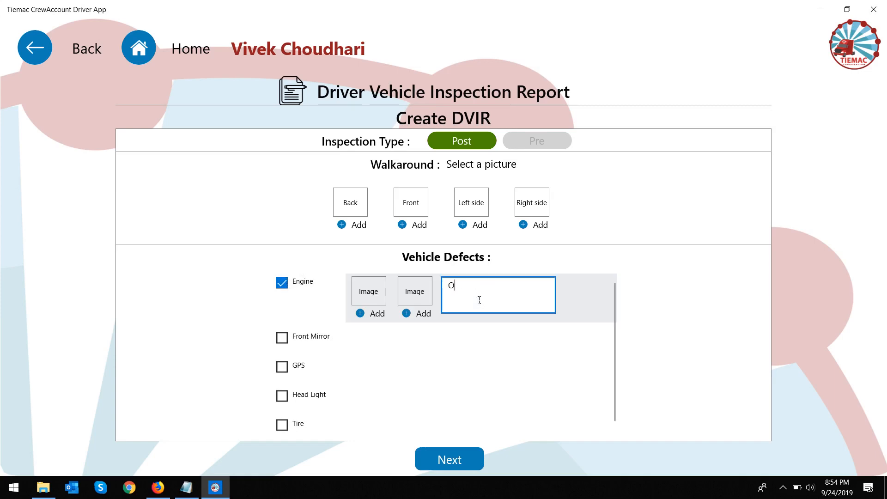
text(il le)
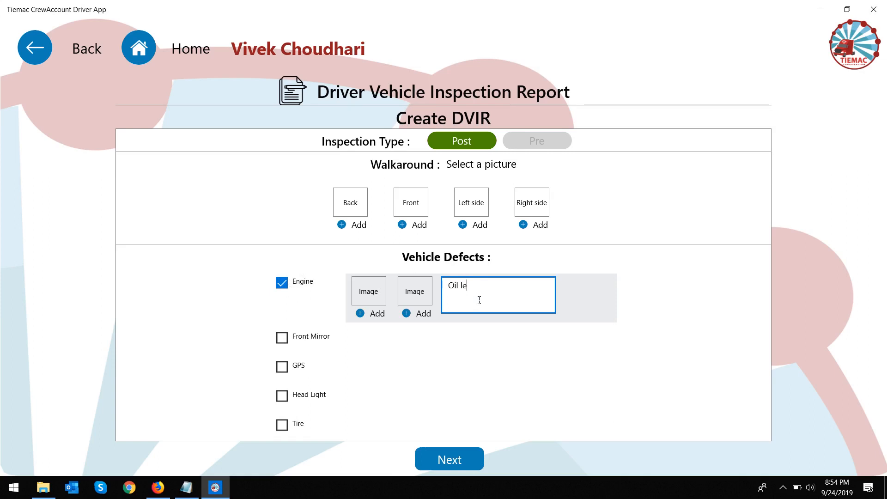
text(akuge)
click(478, 291)
key(BackSpace)
text(a)
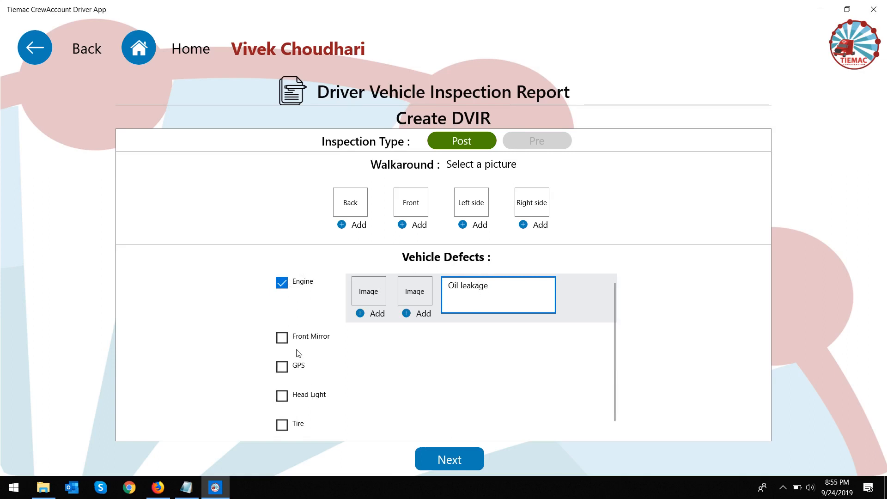
click(466, 457)
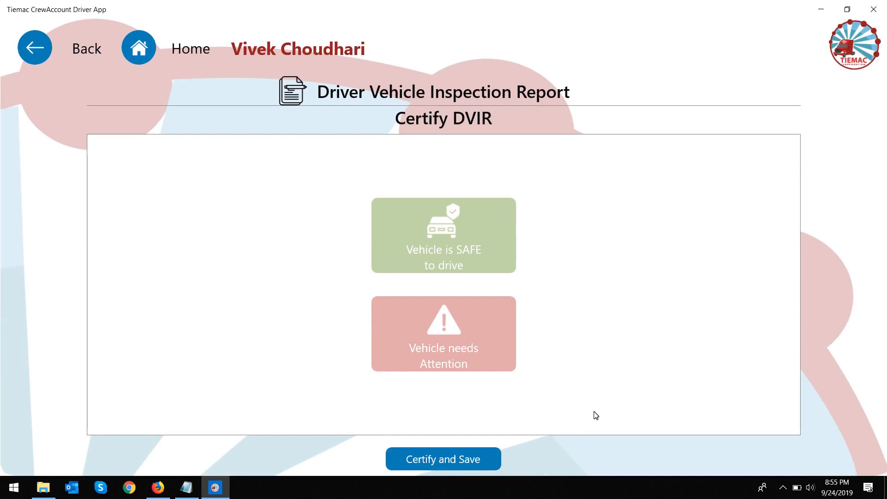
Step: Certify the report as 'Vehicle needs Attention' and save it with the driver's social number
click(477, 350)
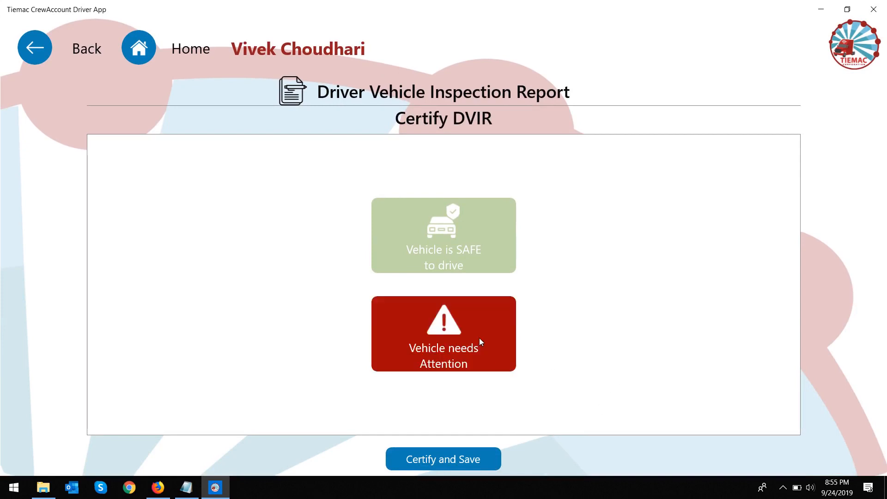
click(473, 237)
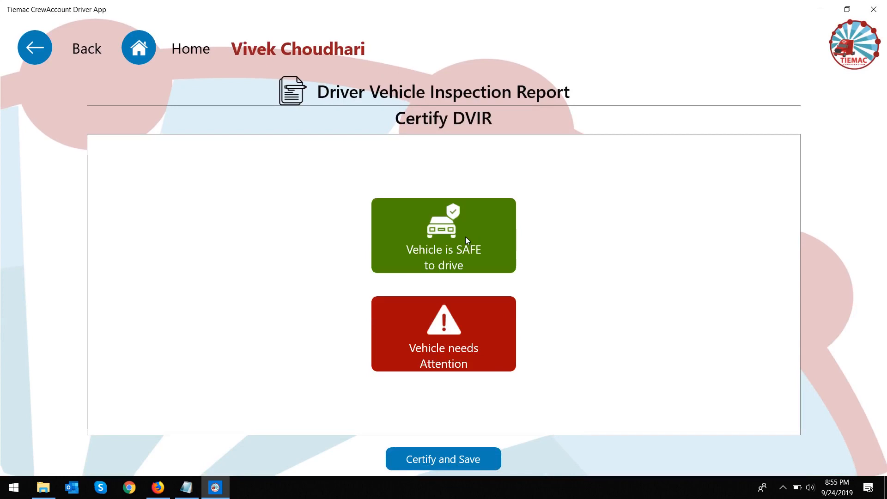
click(491, 334)
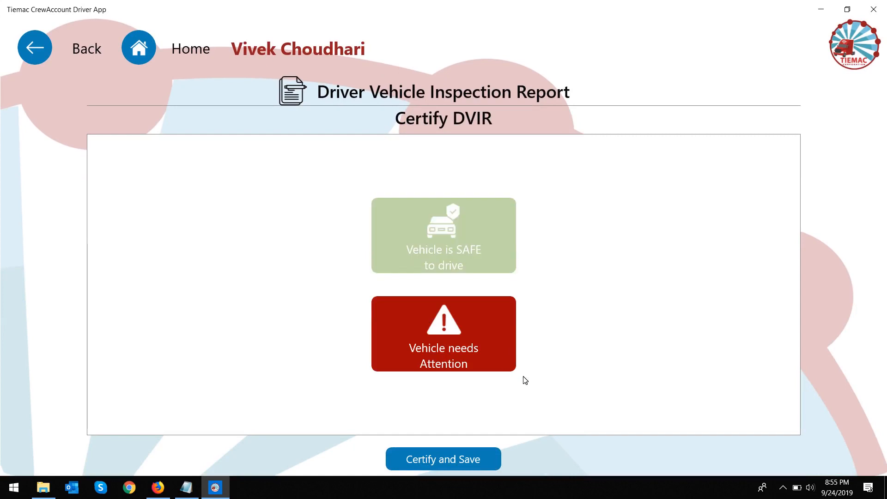
click(478, 455)
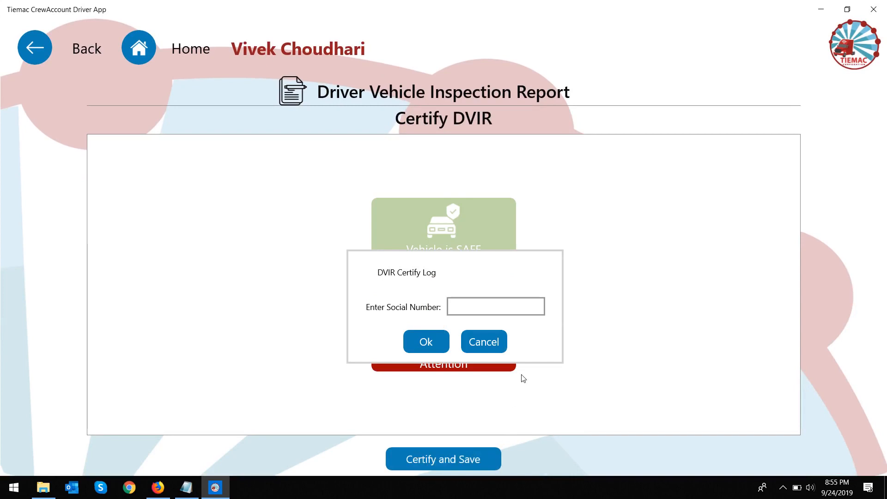
click(508, 308)
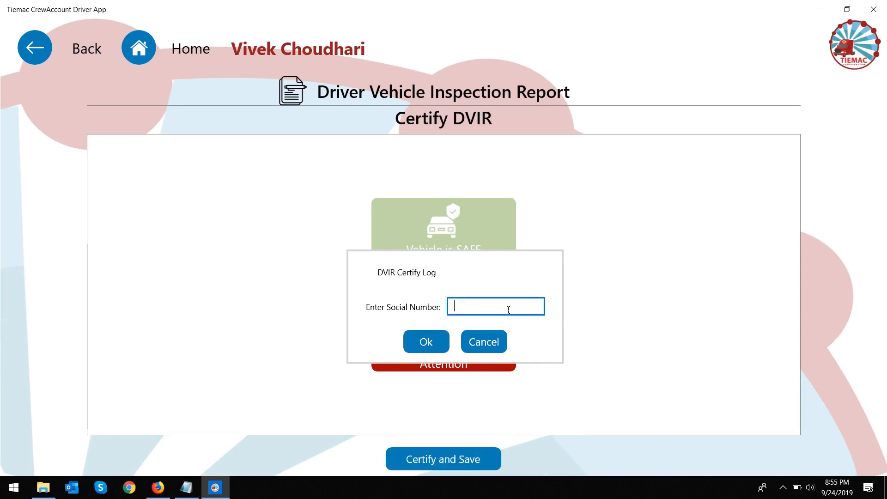
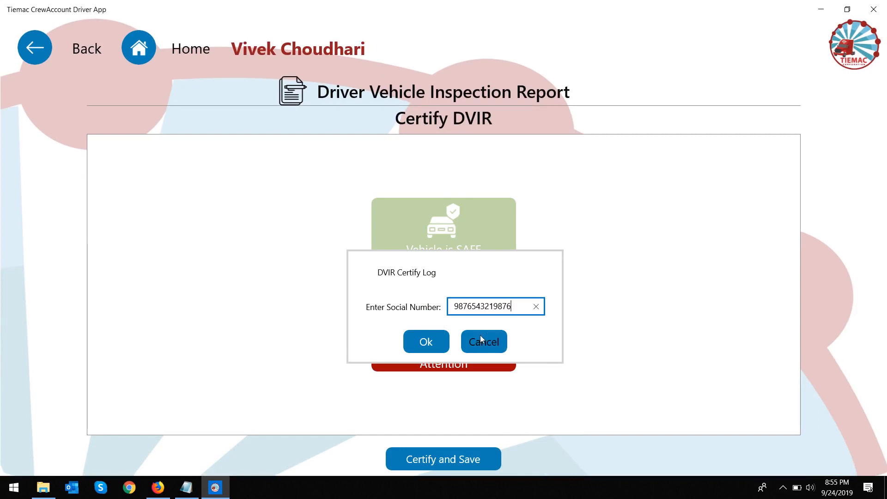
click(432, 340)
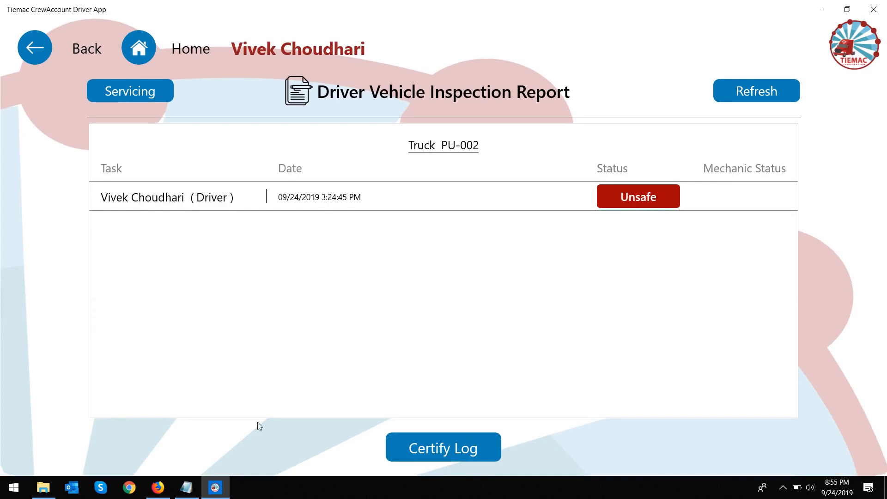
Step: Reload the portal's DVIR list and open the mechanic action form for PU-002's Unsafe report
click(158, 487)
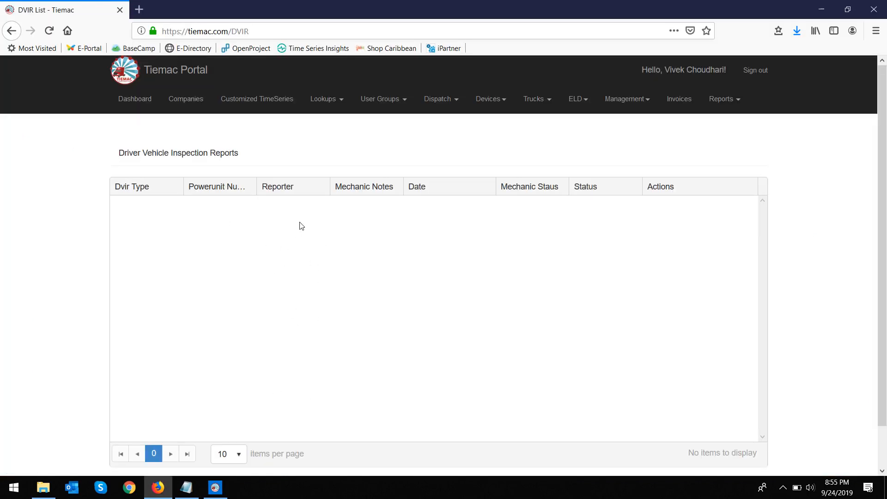
click(55, 33)
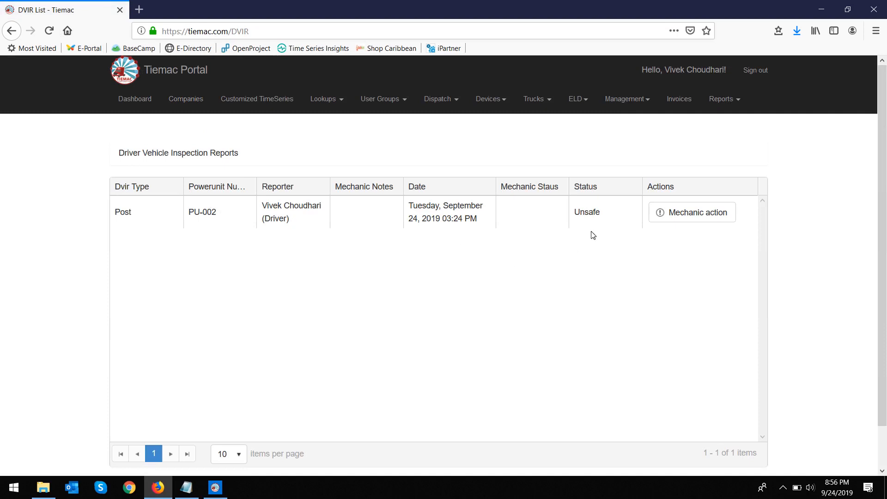
click(699, 224)
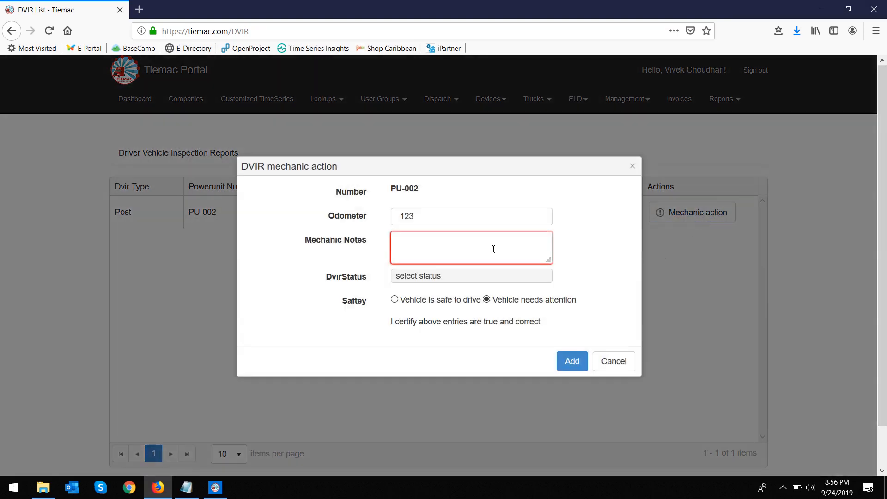
Step: Save a mechanic action noting 'Oil seal is replaced', status Resolved, vehicle certified Safe
click(494, 249)
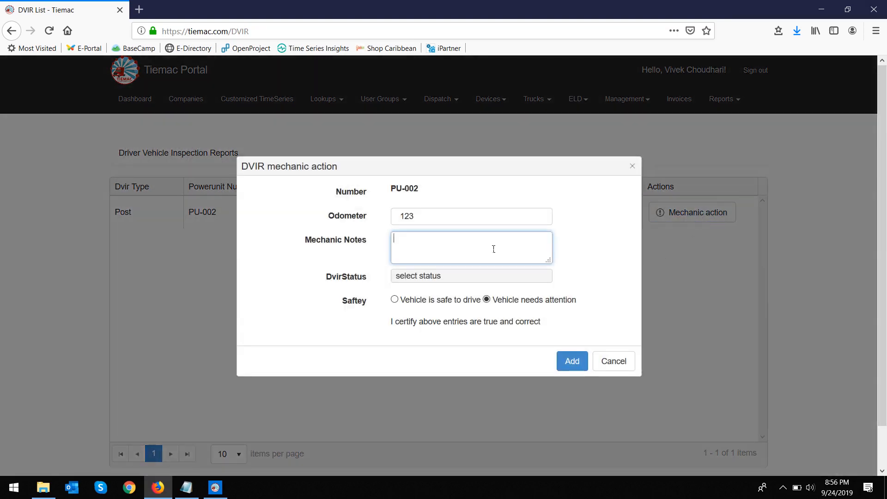
text(Oil se)
text(al)
text(is replaced)
click(448, 275)
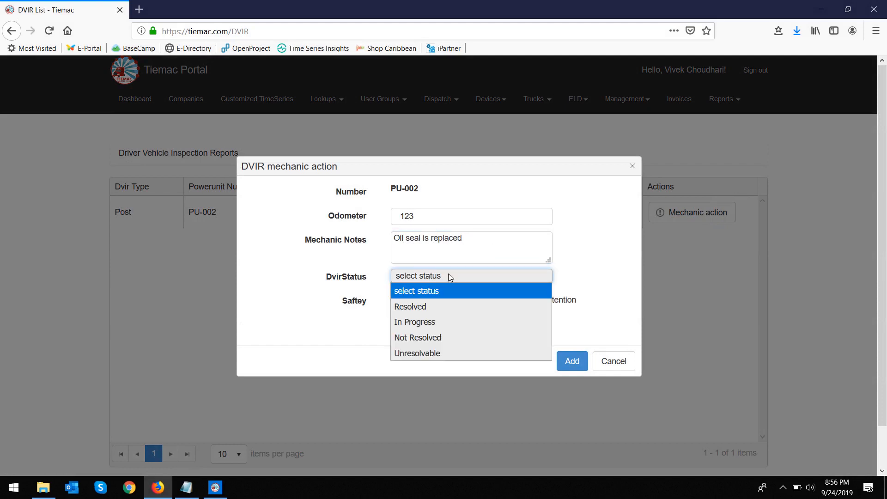
click(417, 307)
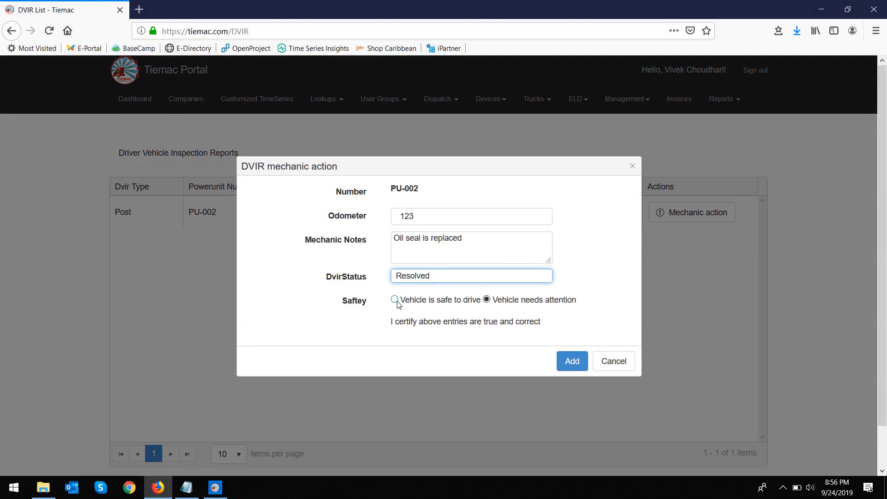
click(395, 300)
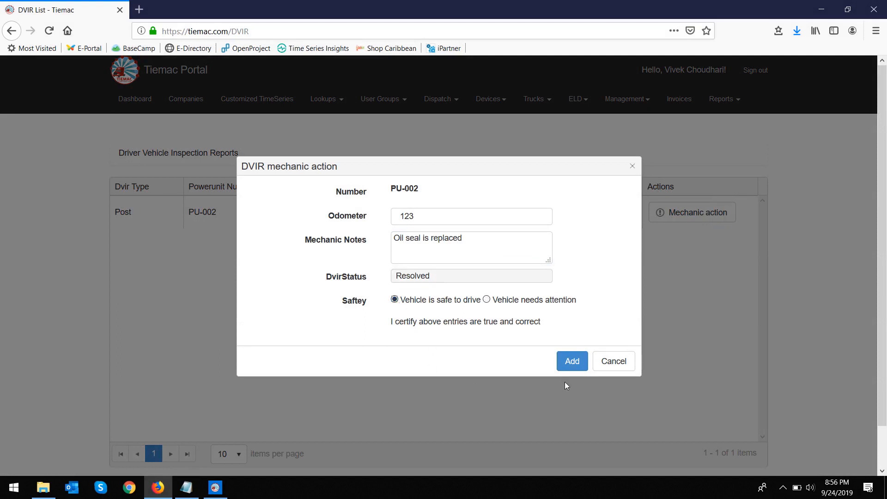
click(572, 361)
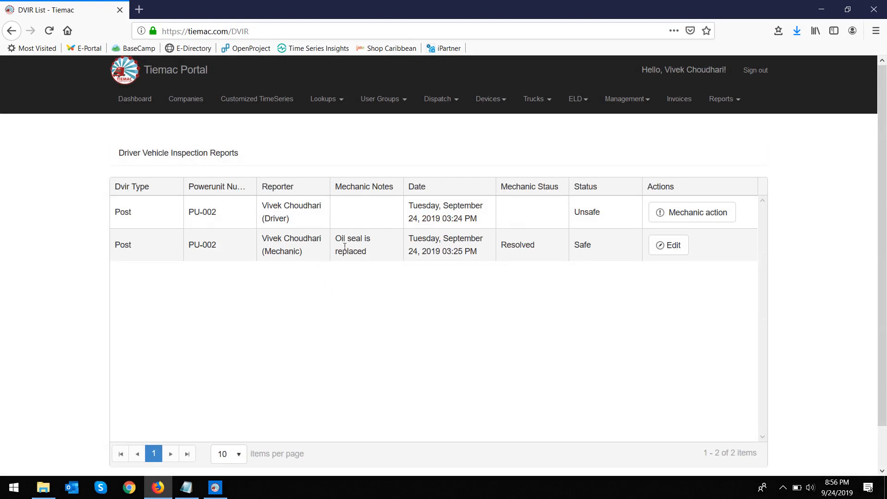
Step: Highlight the mechanic entry's note, PU-002 power unit and date in the list
drag(336, 239, 372, 251)
drag(226, 249, 174, 251)
drag(413, 238, 594, 249)
Step: From the driver app home, open DVIR and load PU-002's log showing the mechanic's Safe, Resolved entry
click(215, 487)
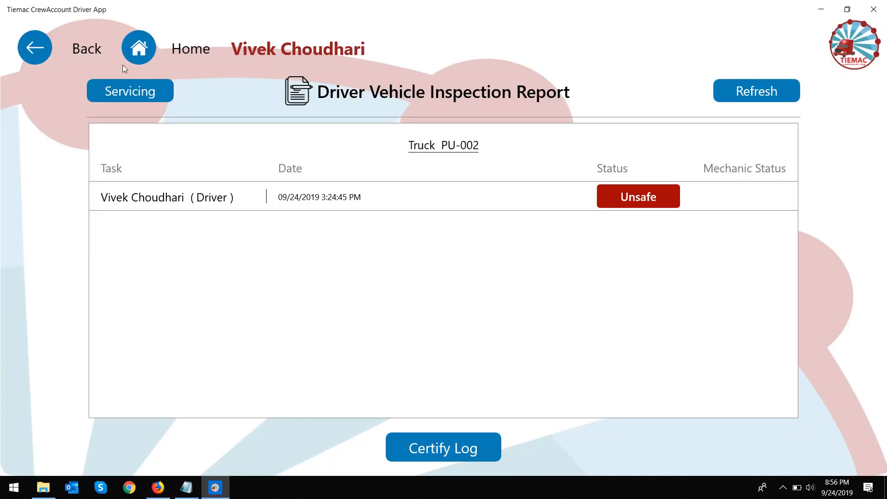
click(130, 57)
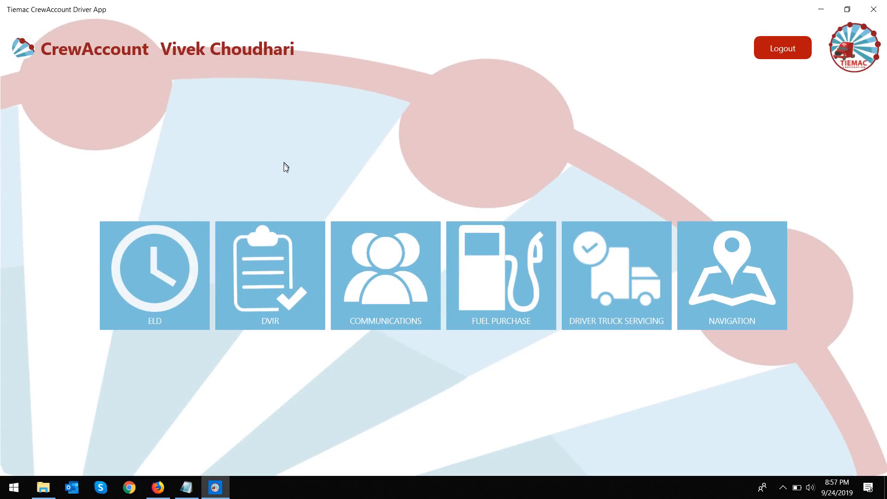
click(262, 292)
click(261, 292)
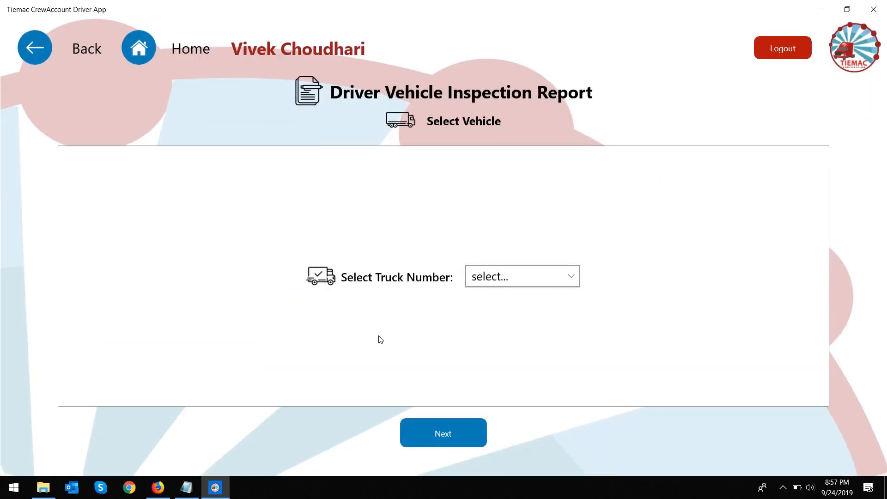
click(526, 282)
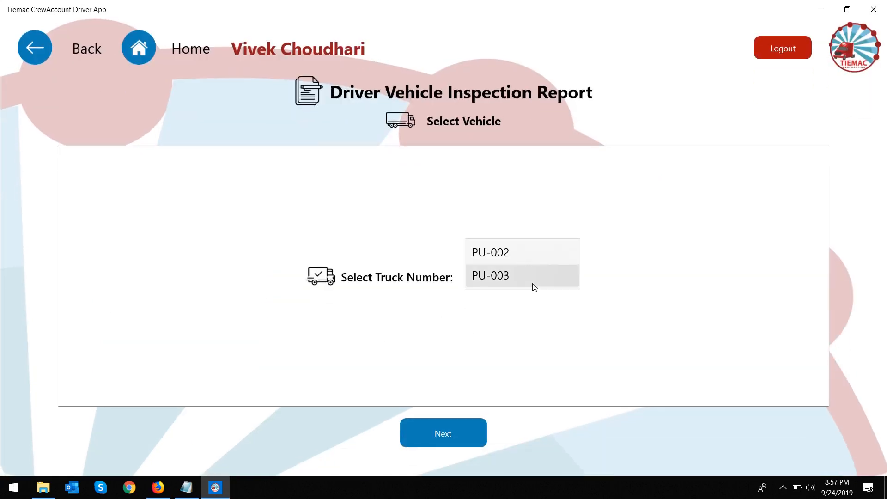
click(508, 252)
click(470, 437)
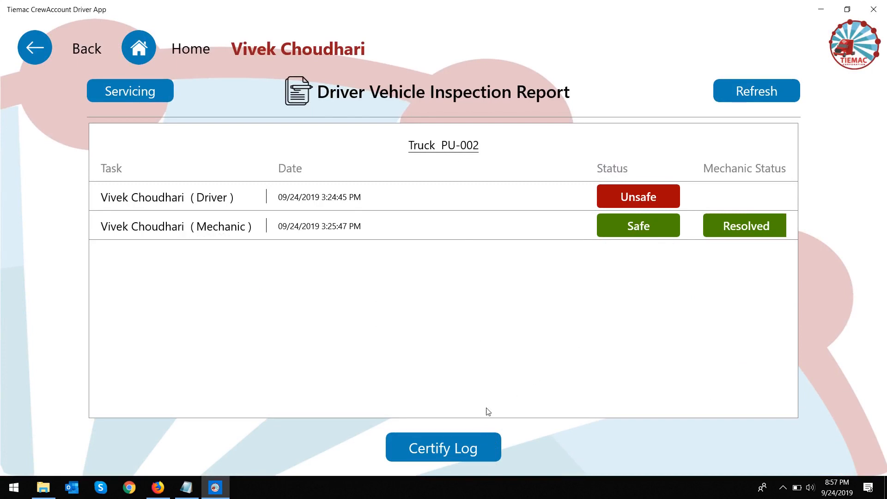
Step: Certify the PU-002 log as 'Vehicle is SAFE to drive' with the remark 'Safe to drive'
click(473, 450)
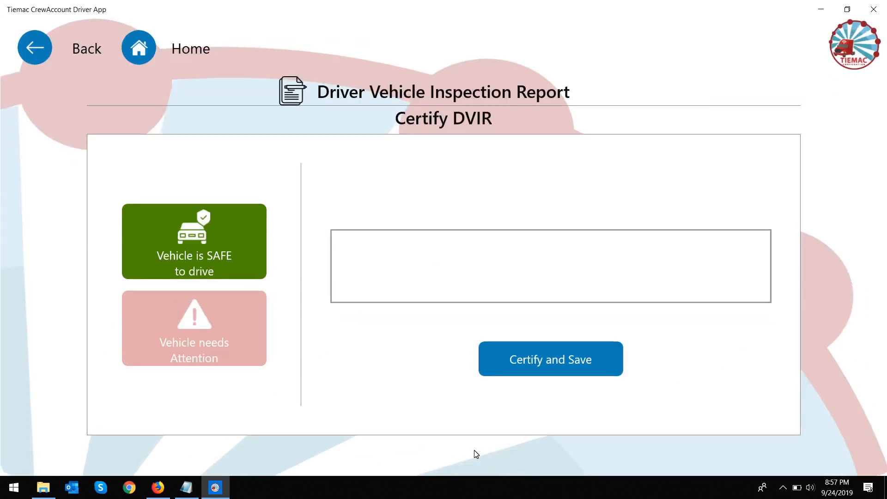
click(252, 349)
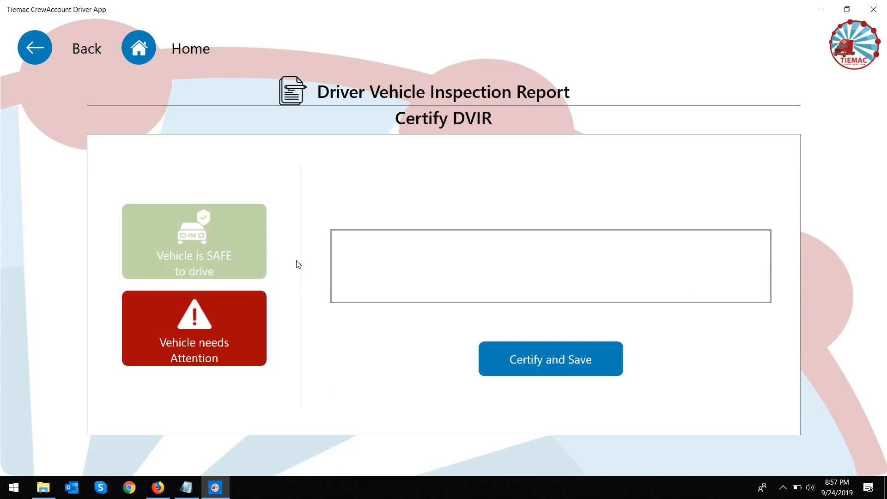
click(230, 246)
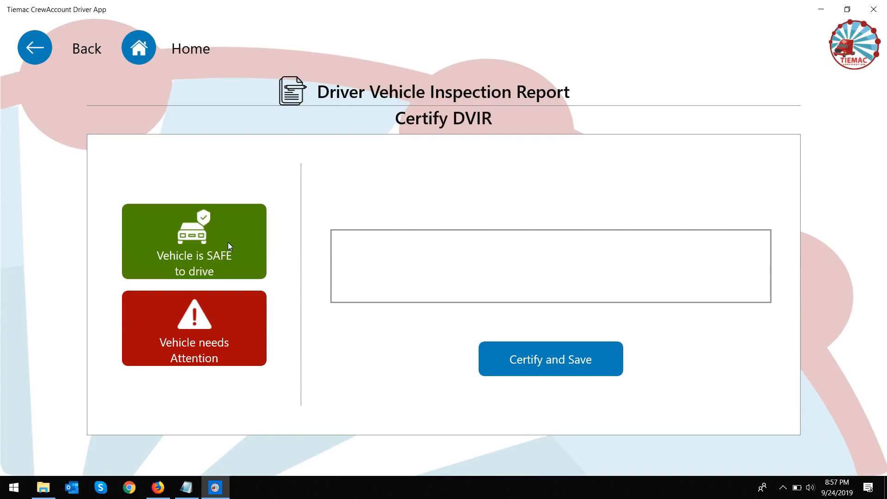
click(228, 242)
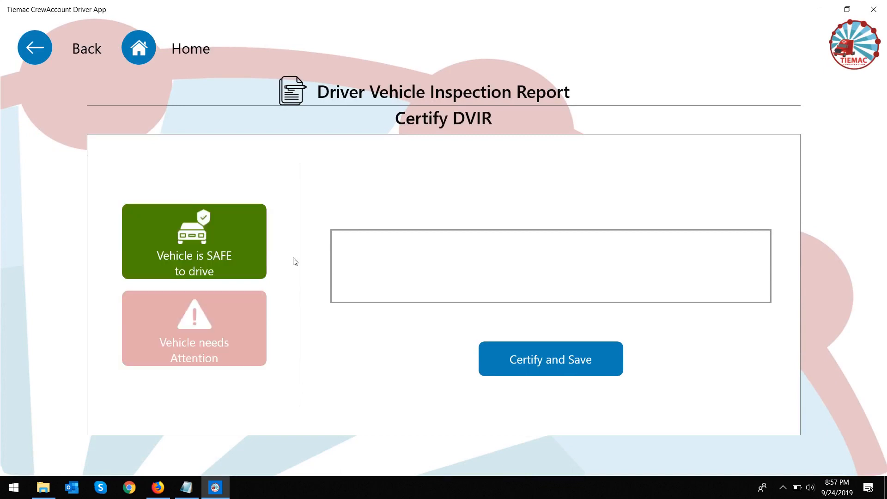
click(429, 273)
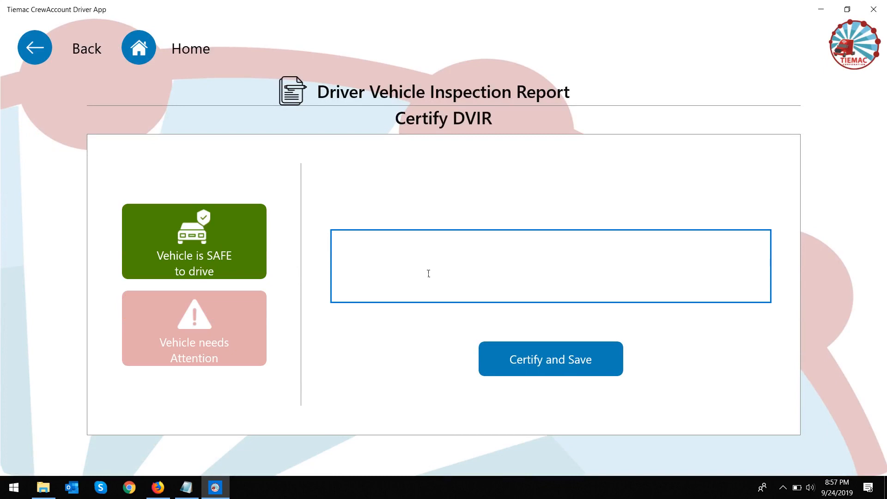
text(Safe to drive)
Step: Save the safe-to-drive certification, entering the driver's social number and confirming
click(559, 352)
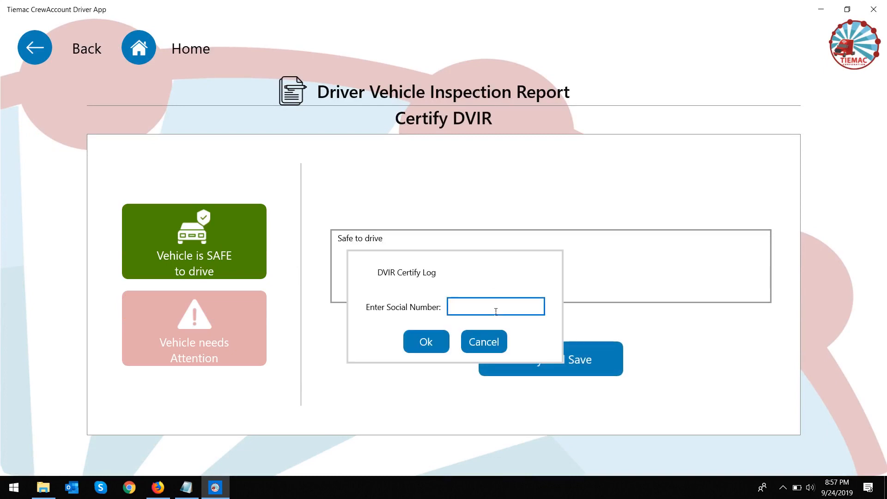
click(427, 344)
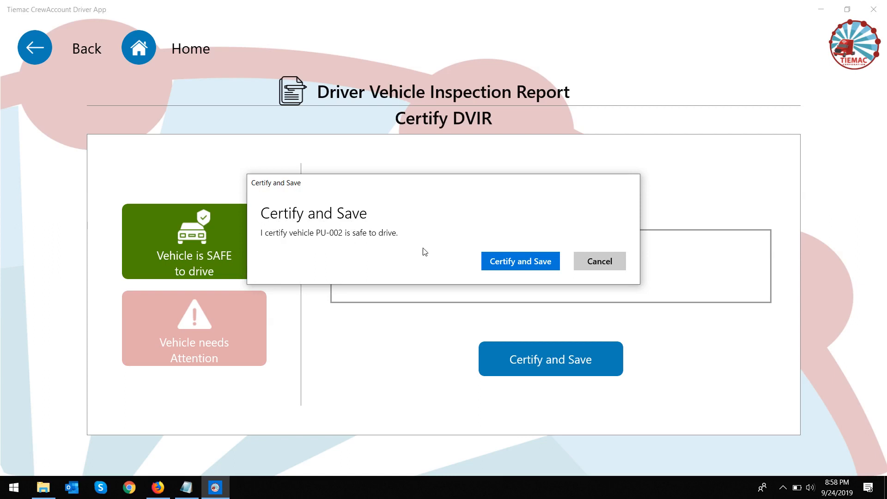
click(520, 264)
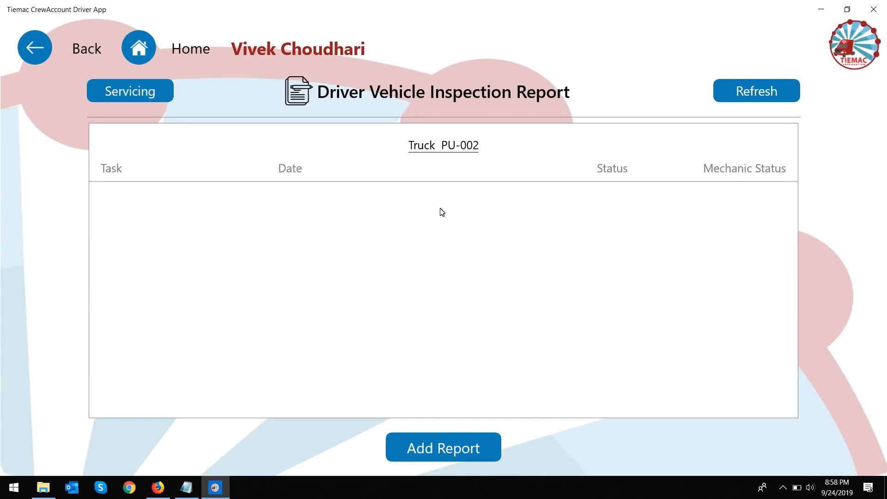
Step: Reload the portal's DVIR list to confirm it is empty, then return to the driver app
click(159, 488)
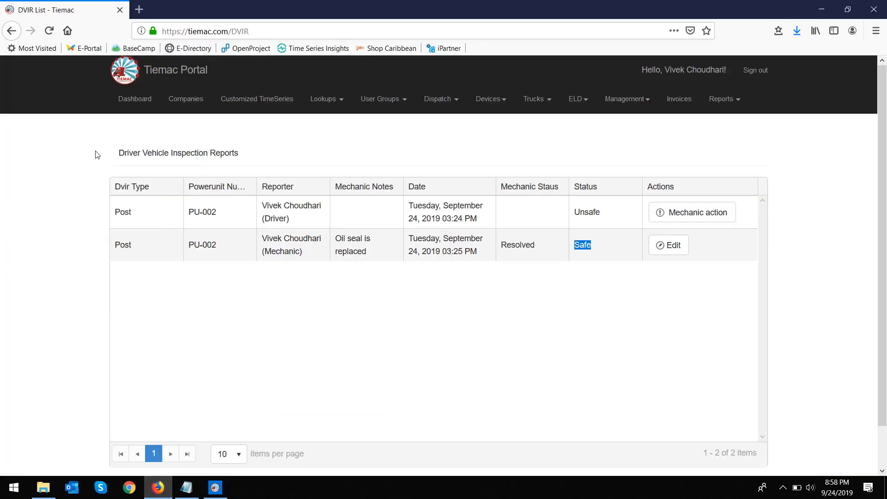
click(54, 36)
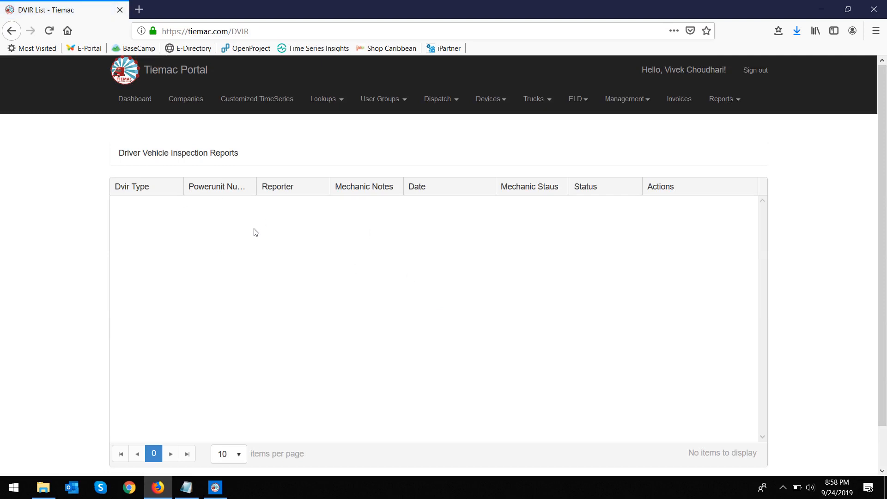
click(215, 490)
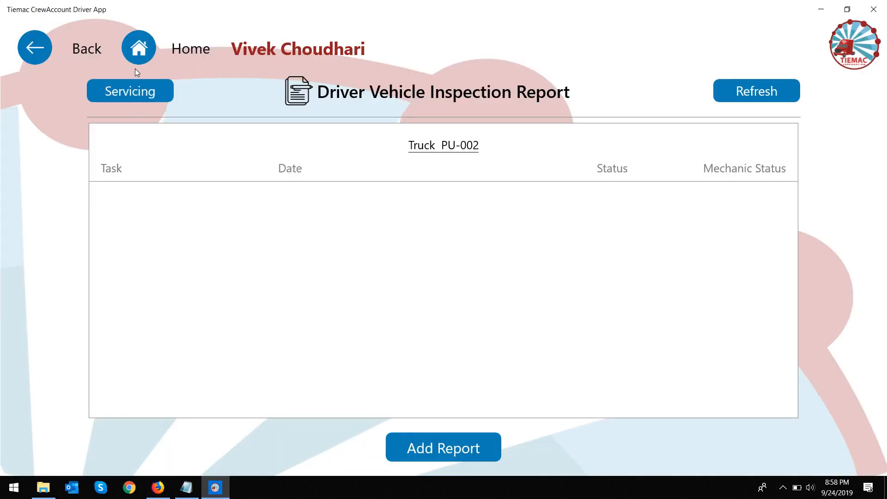
Step: Start a Pre inspection report flagging GPS with the comment 'displays wrong location'
click(475, 451)
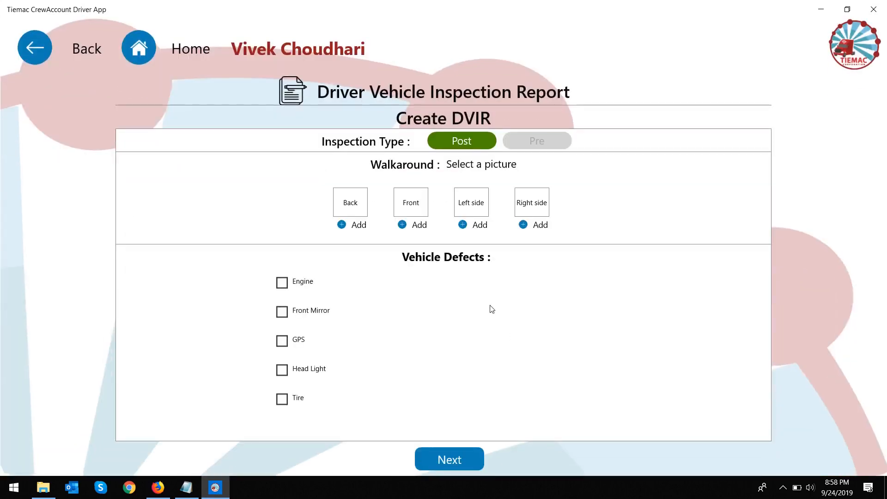
click(549, 141)
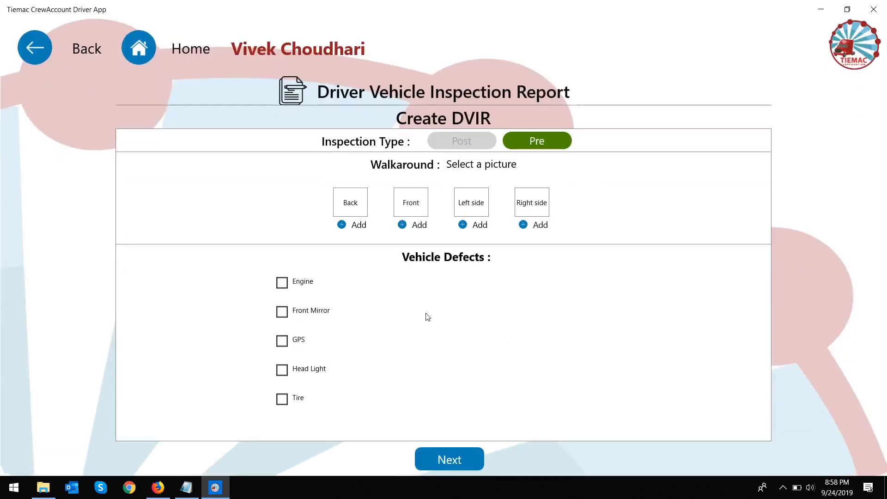
click(282, 342)
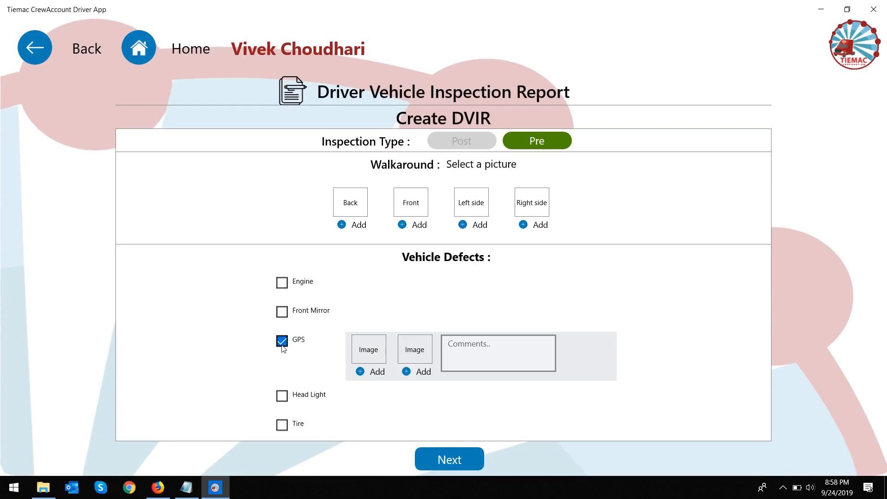
click(473, 361)
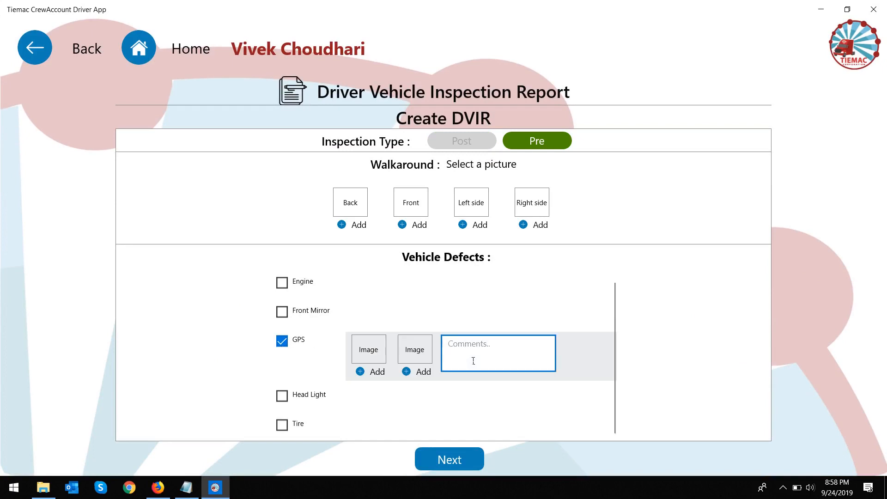
text(displa)
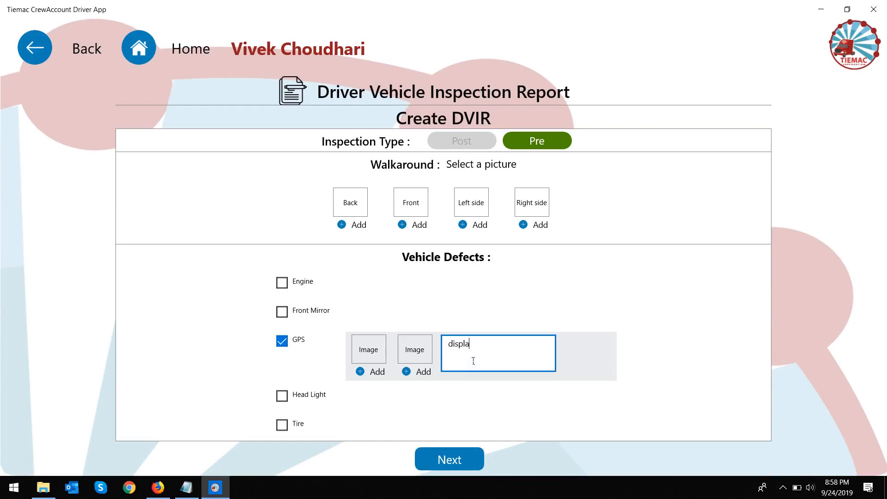
text(ys wrong location)
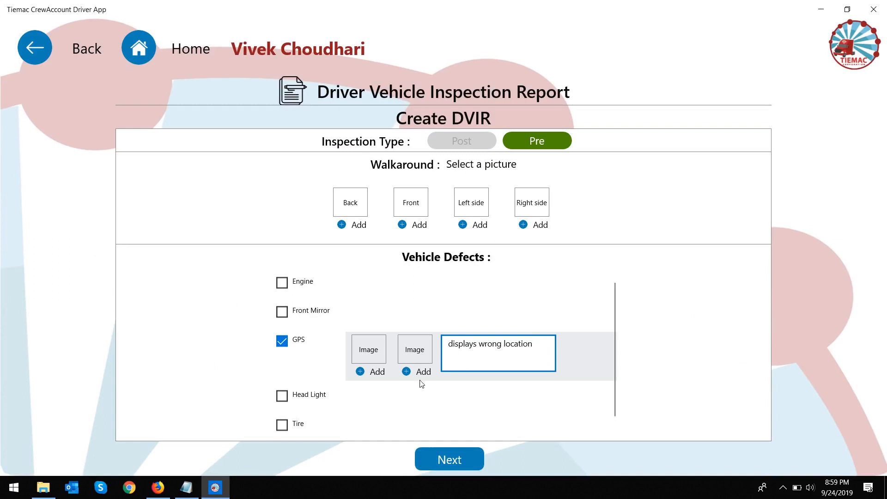
Step: Skip attaching a GPS defect photo and continue to the Certify DVIR page
click(406, 372)
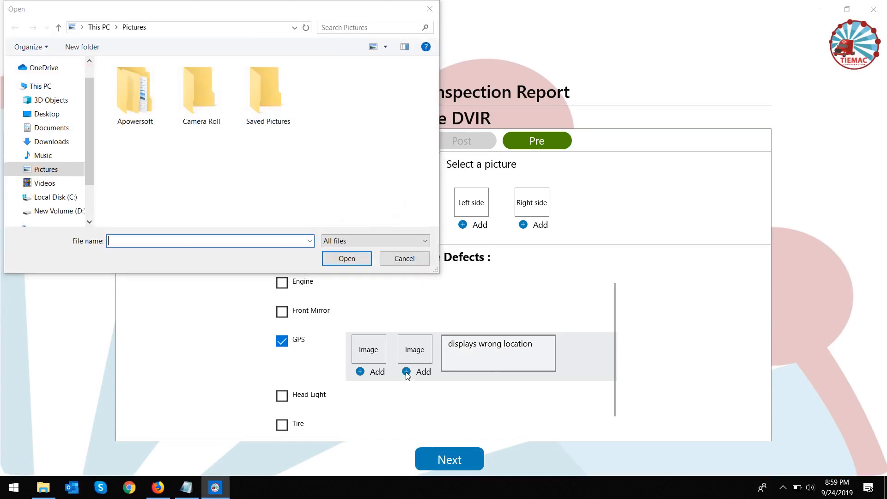
click(423, 261)
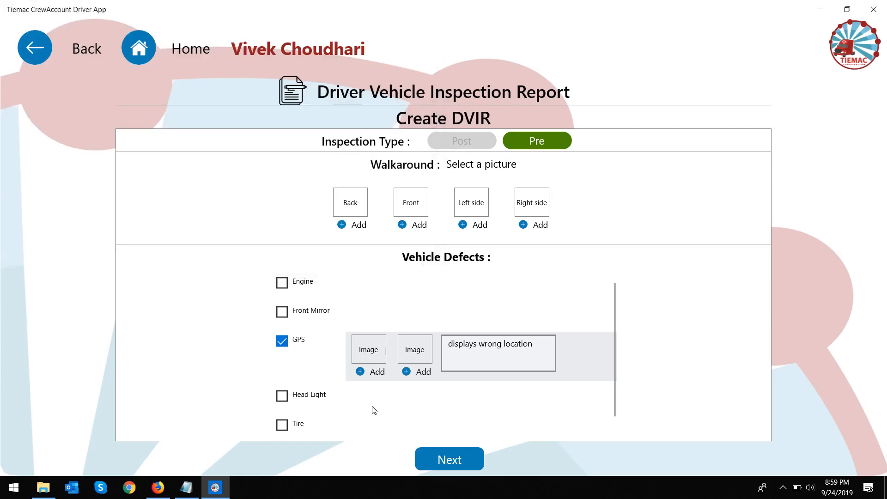
scroll(374, 410, down, 1)
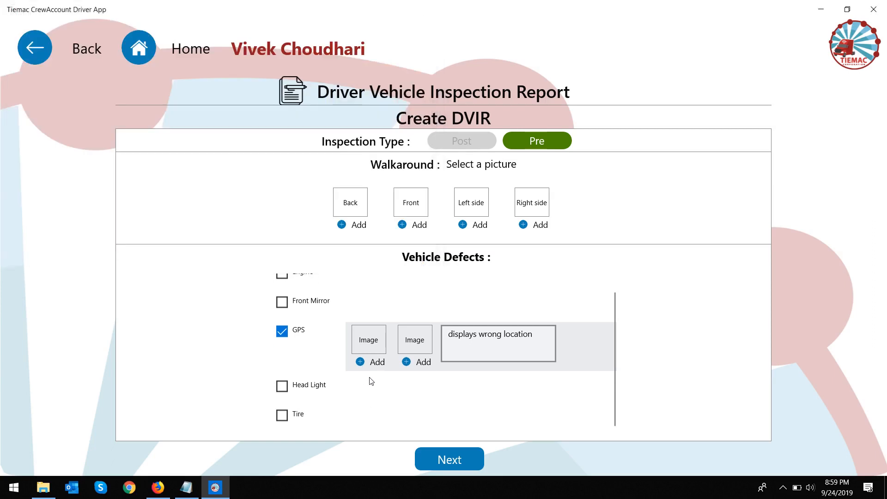
click(458, 455)
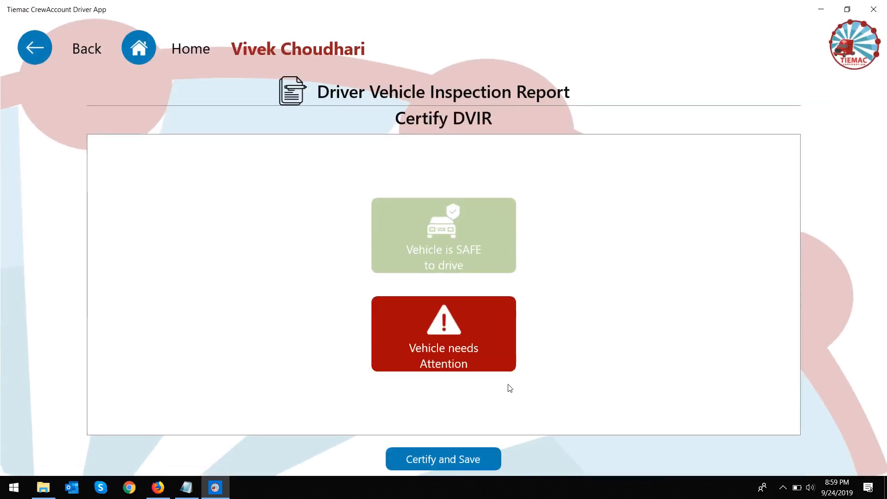
Step: Certify and save the GPS report with the driver's social number, then switch to the portal
click(484, 454)
click(474, 314)
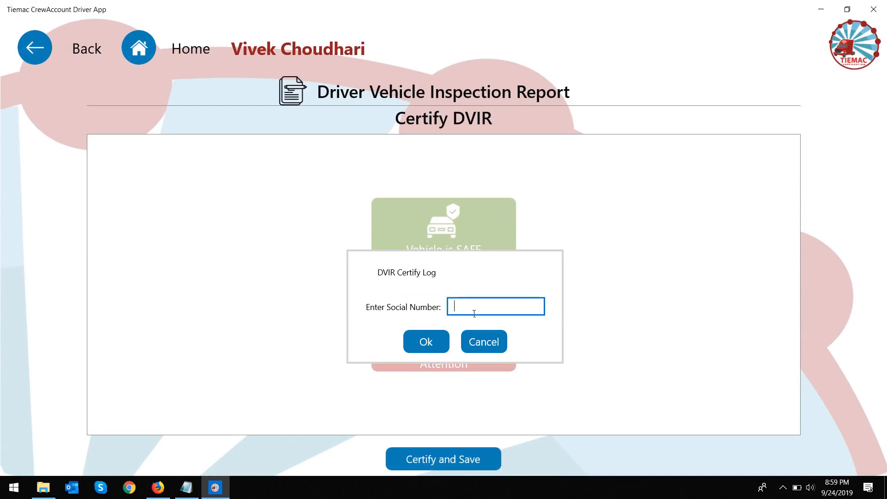
click(441, 335)
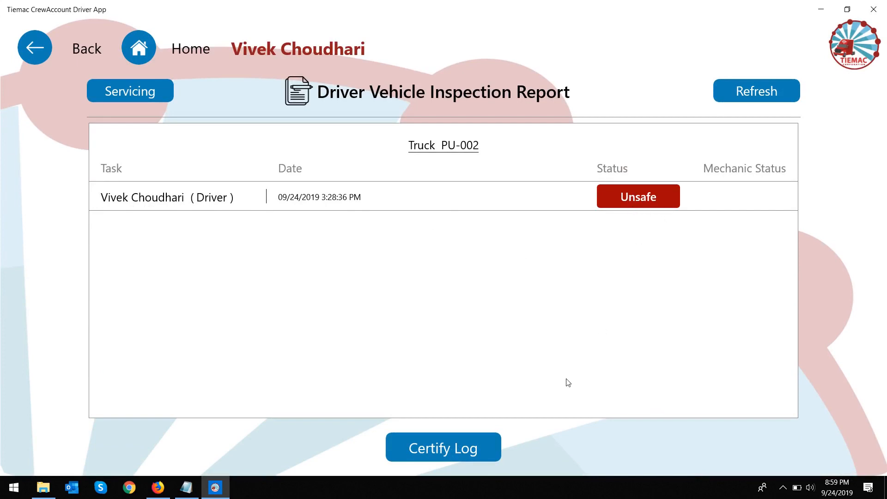
click(158, 488)
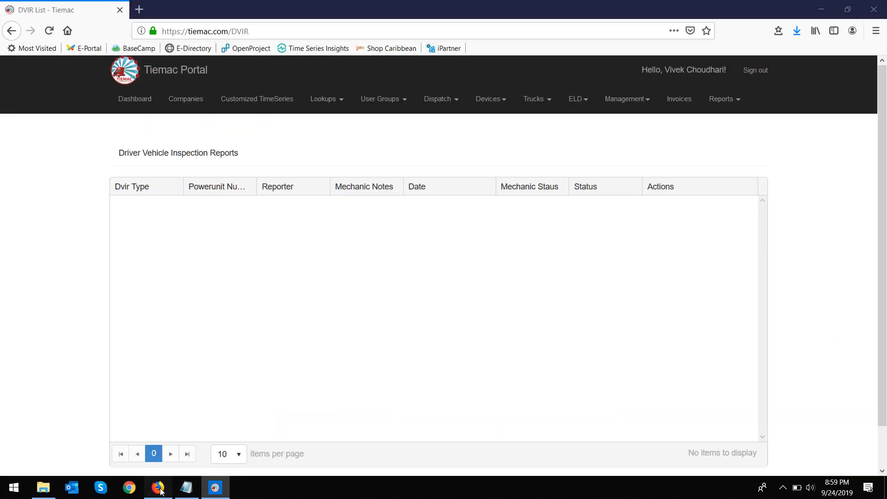
Step: Reload the portal's DVIR list and open the mechanic action form for PU-002's unsafe report
click(49, 30)
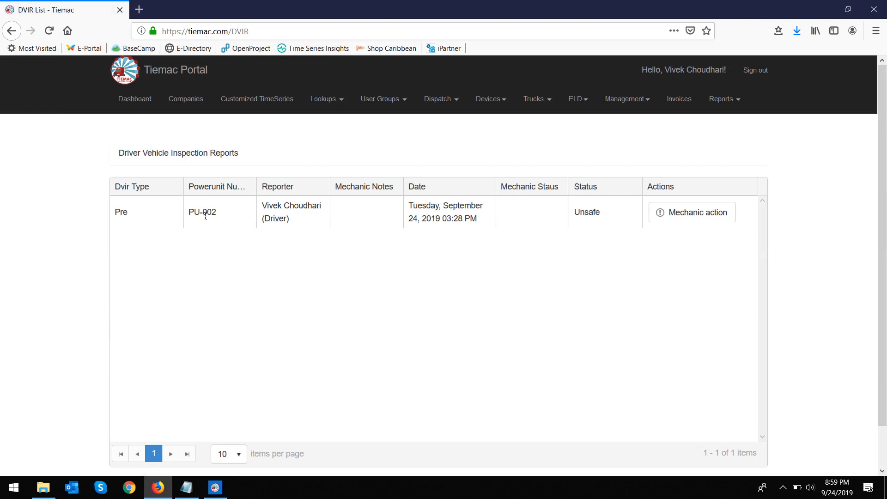
drag(190, 215, 222, 218)
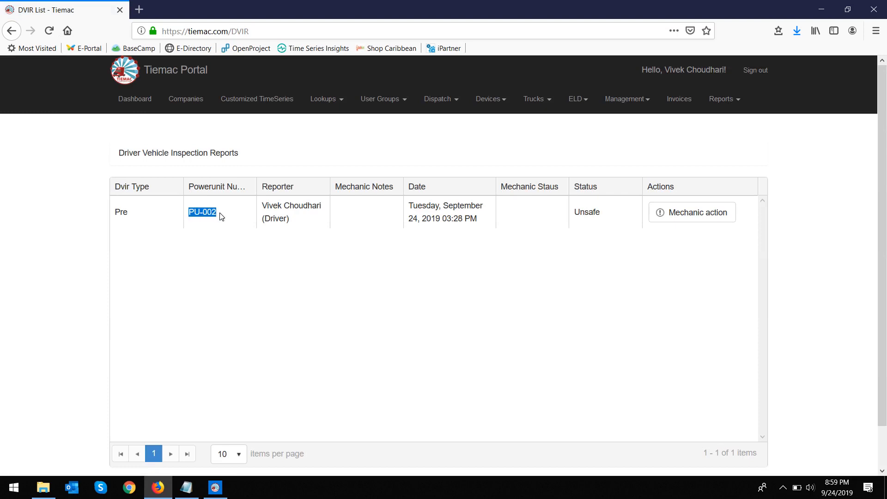
click(309, 224)
drag(292, 223, 271, 221)
click(447, 231)
click(697, 212)
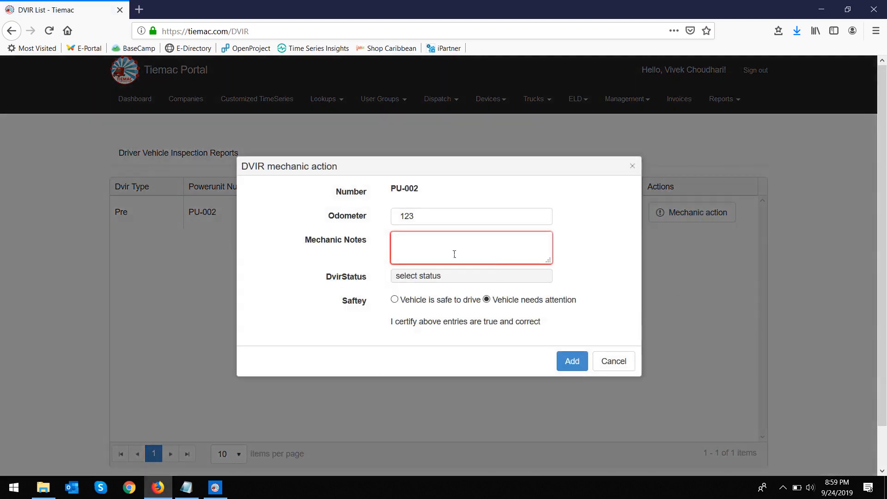
Step: Enter the mechanic notes 'Part is been repaired, but needs to replace'
click(455, 254)
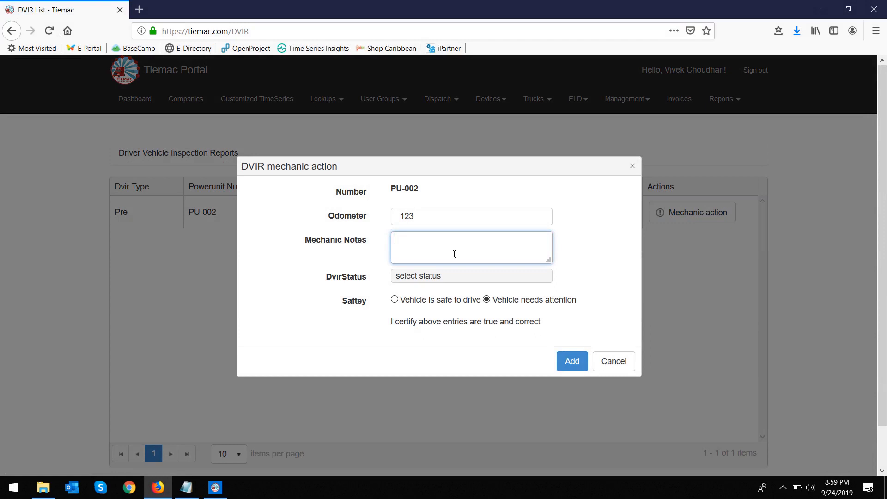
text(Part is)
text(d, b)
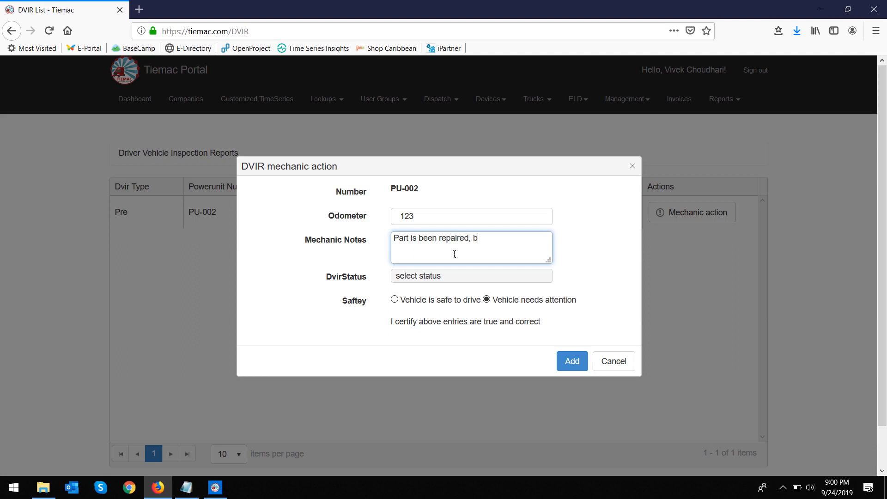
text(ut nneds to repla)
key(BackSpace)
key(BackSpace)
text(ce)
key(BackSpace)
text(\)
key(BackSpace)
key(BackSpace)
text(ee)
Step: Set status In Progress, mark the vehicle safe to drive, and add the mechanic action
click(511, 278)
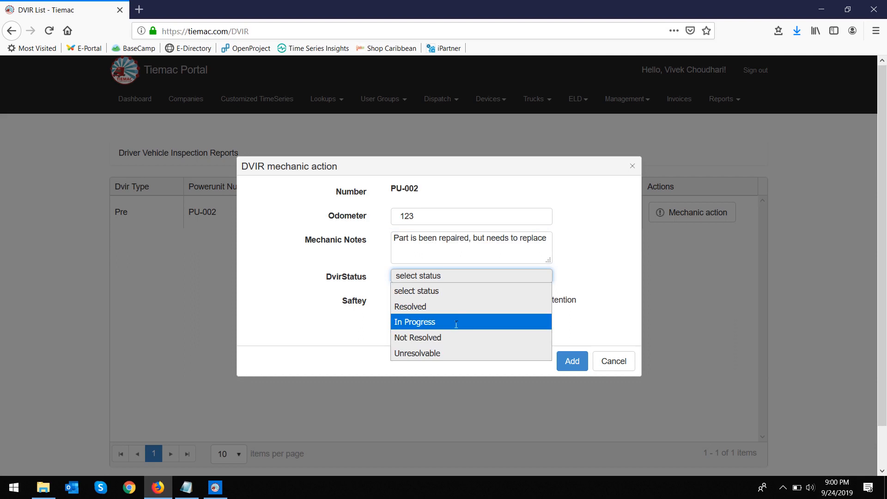
click(452, 321)
click(394, 299)
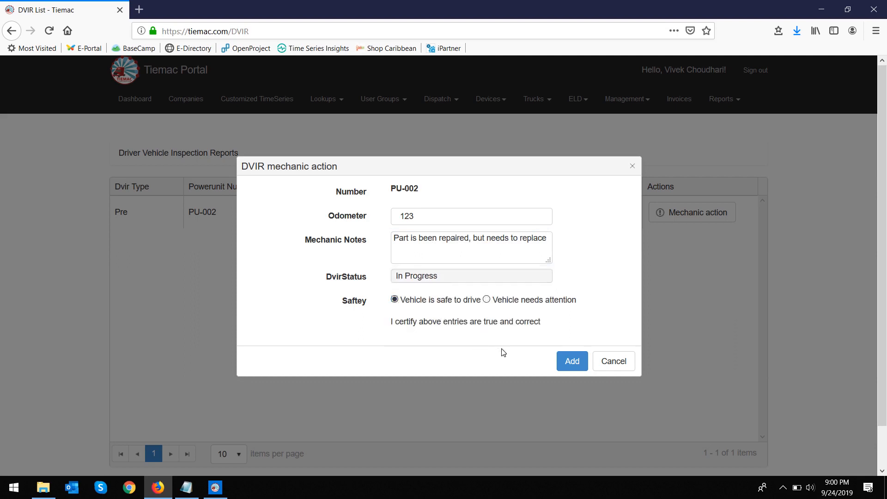
click(573, 362)
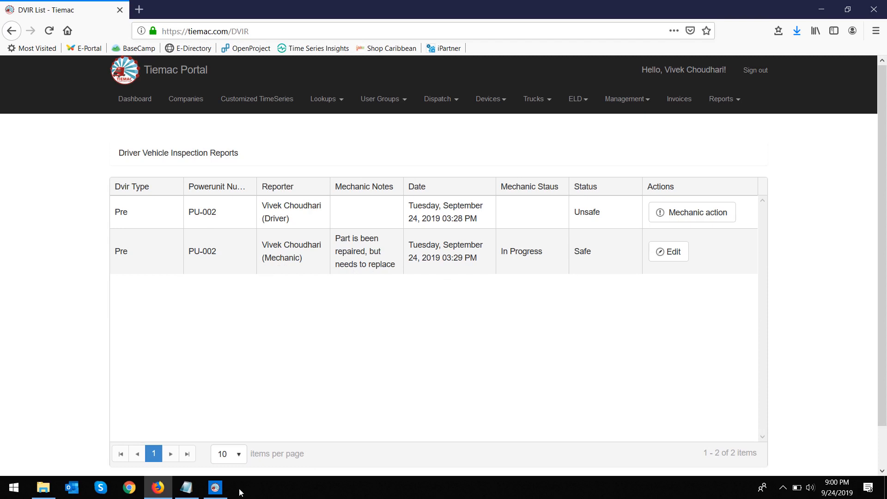
click(215, 488)
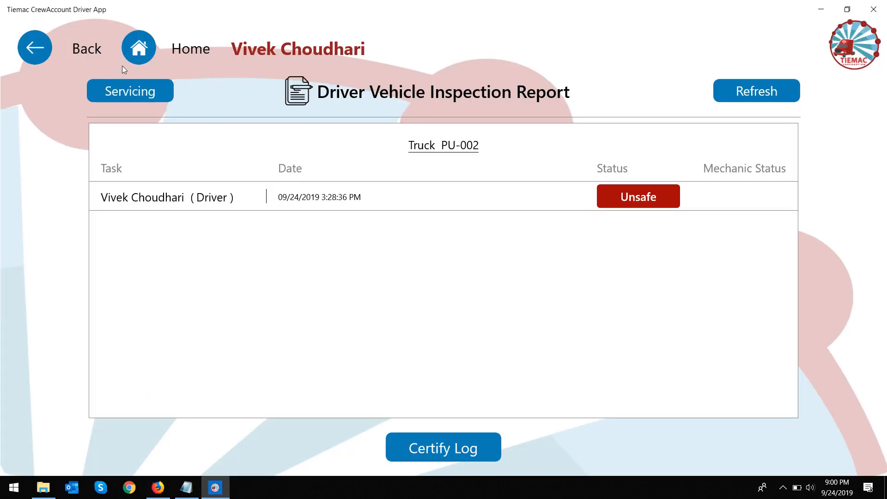
Step: From the Home screen, open truck PU-002's inspection report list
click(134, 49)
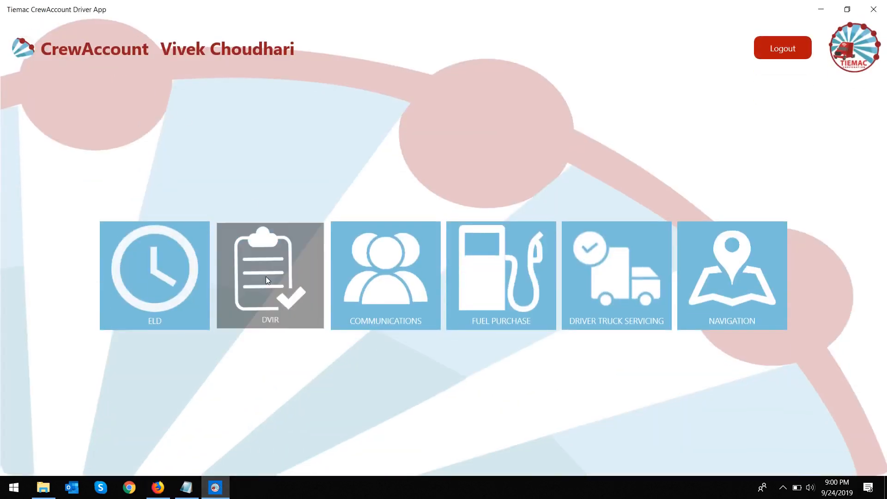
click(266, 277)
click(505, 277)
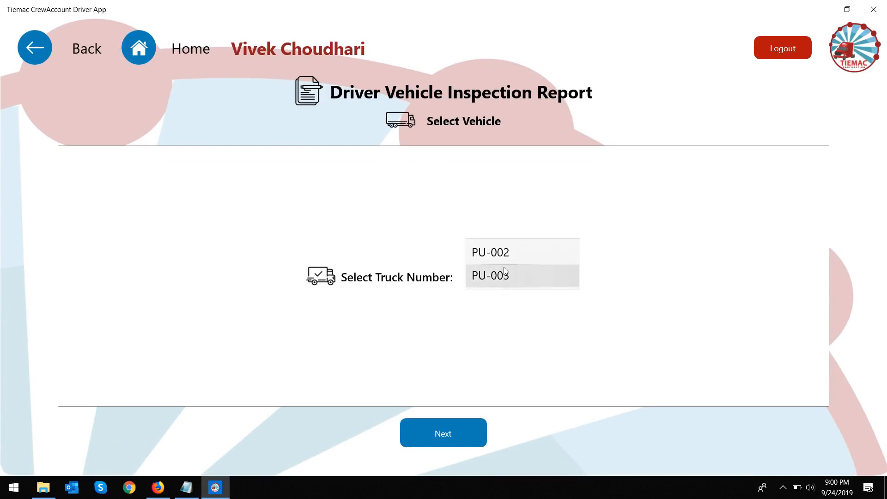
click(508, 252)
click(470, 429)
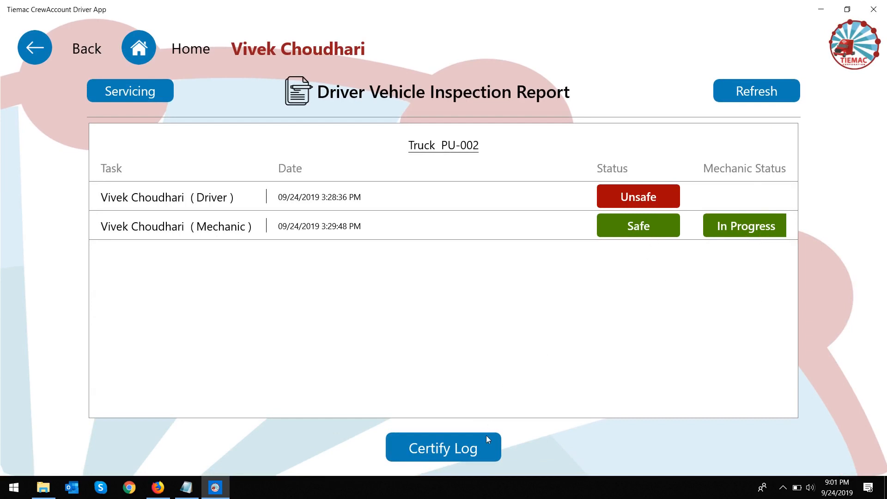
Step: Certify the log as Vehicle is SAFE with comment 'Safe to drive. but part not replaced.'
click(486, 447)
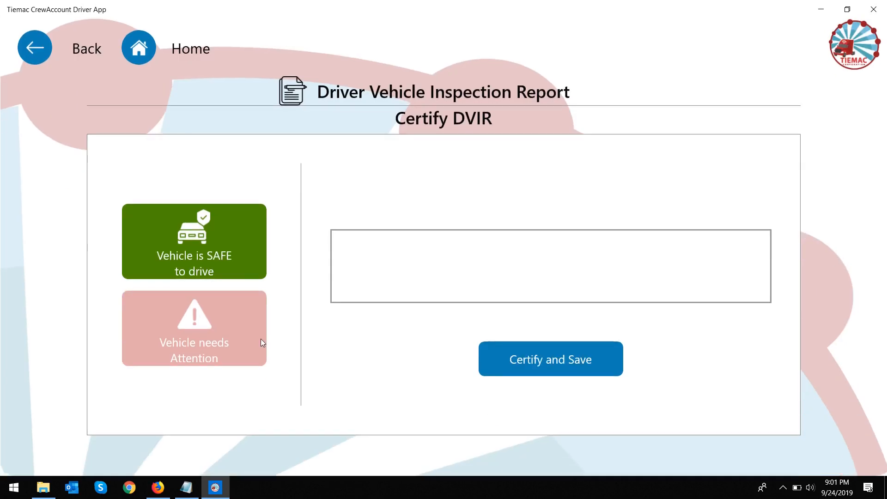
click(260, 340)
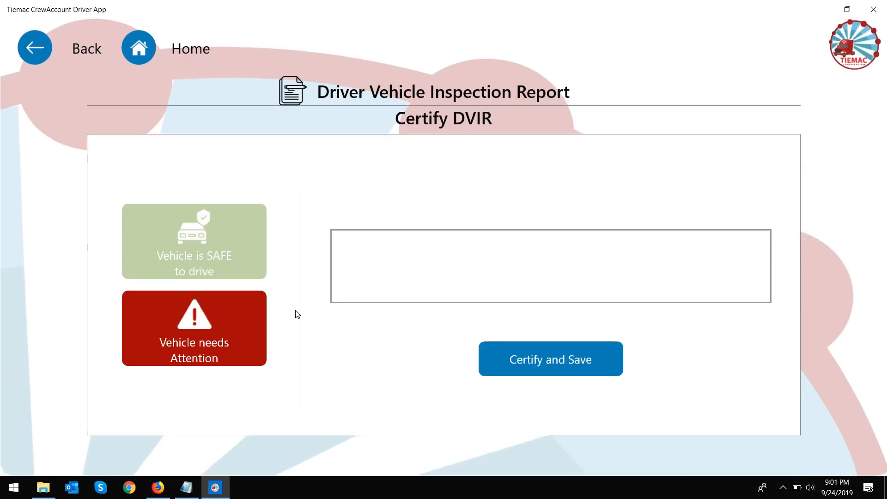
click(225, 256)
click(428, 255)
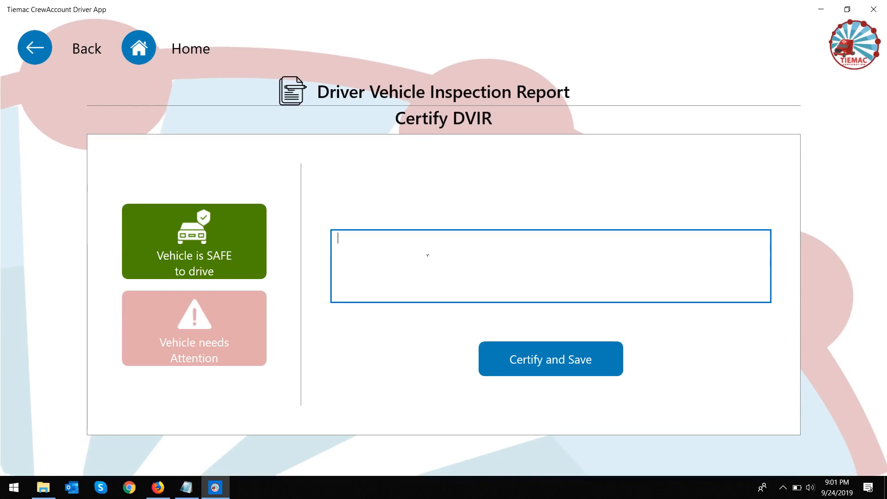
text(Sa)
text(fe)
text( to drive)
text(.)
text( but pa)
text(rt not )
text(replace)
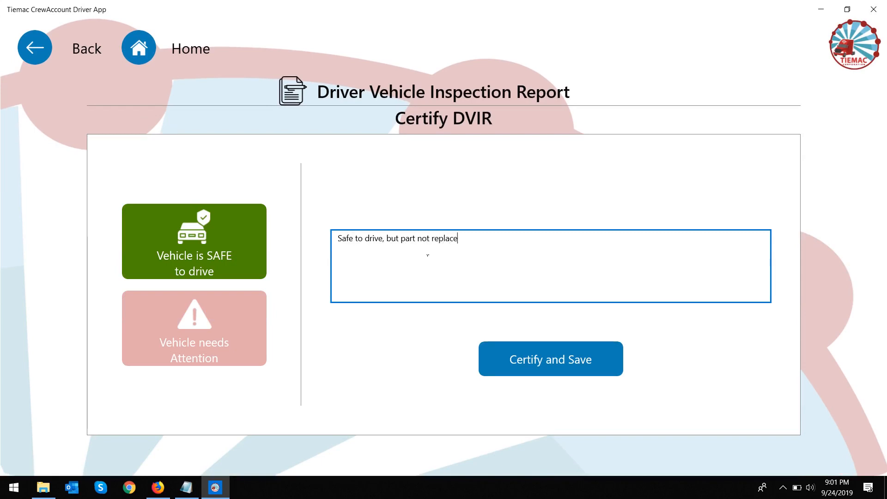
text(d.)
Step: Save the certification with the driver's identification number and confirm PU-002 is safe
click(527, 348)
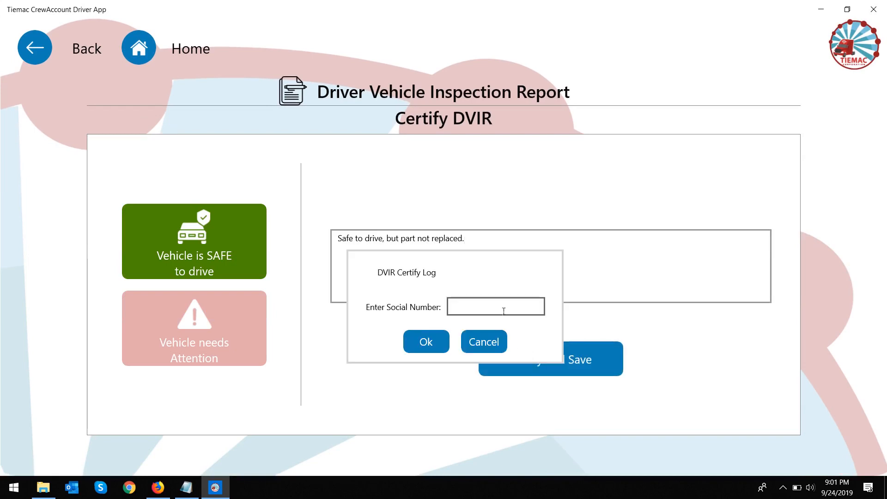
click(440, 341)
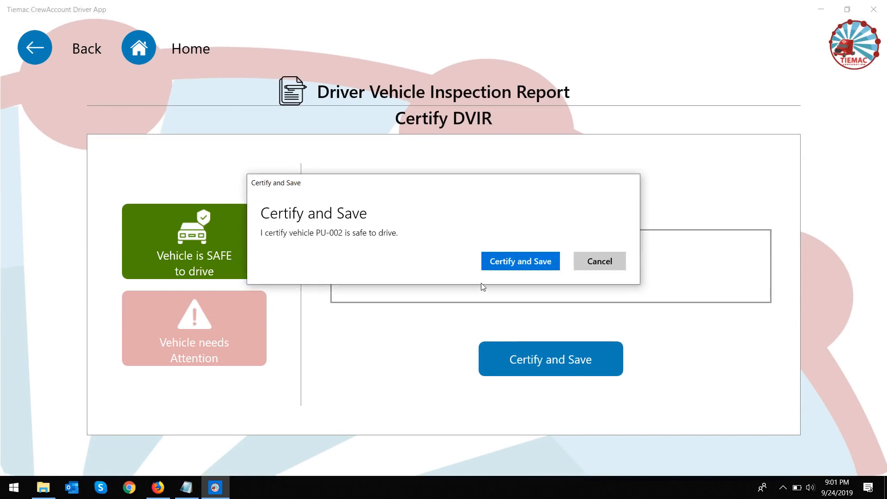
click(515, 263)
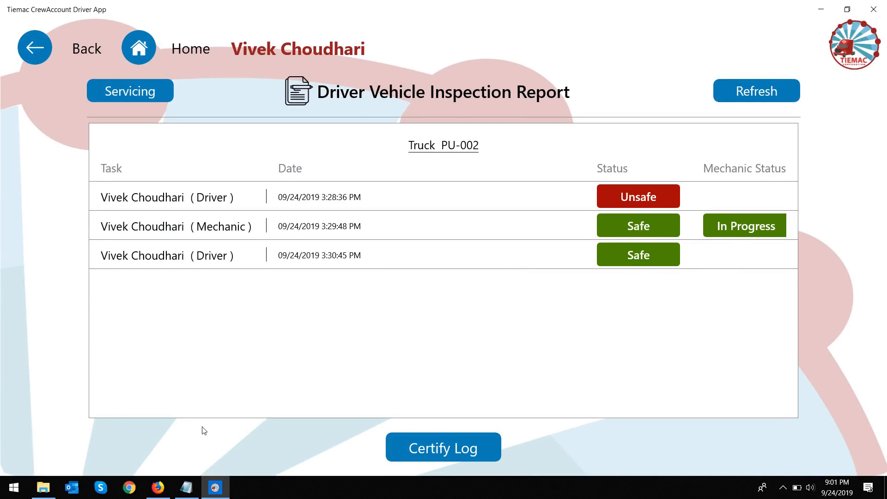
Step: Reload the portal's DVIR list and open mechanic action on the driver's latest PU-002 report
click(158, 487)
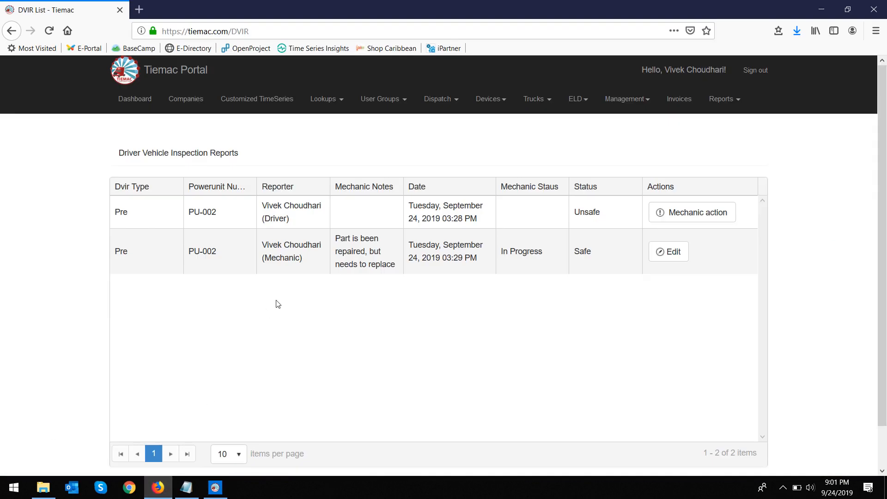
click(124, 101)
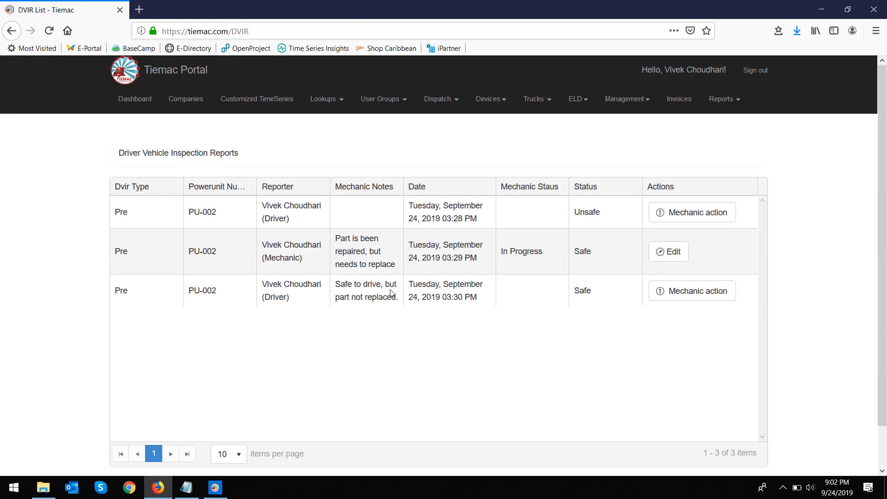
drag(343, 305, 432, 314)
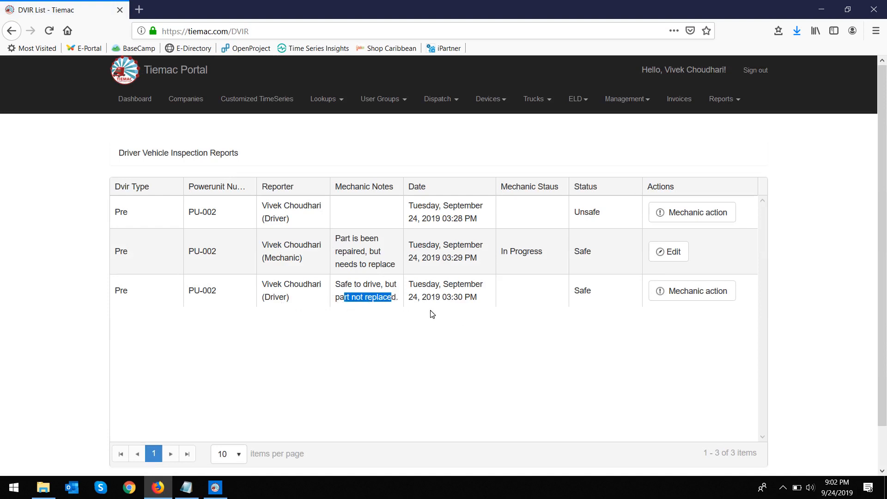
click(416, 288)
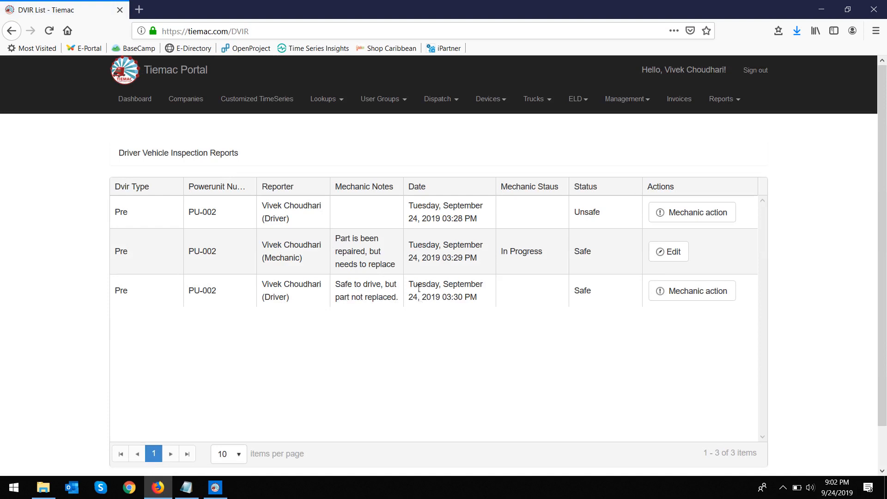
click(669, 292)
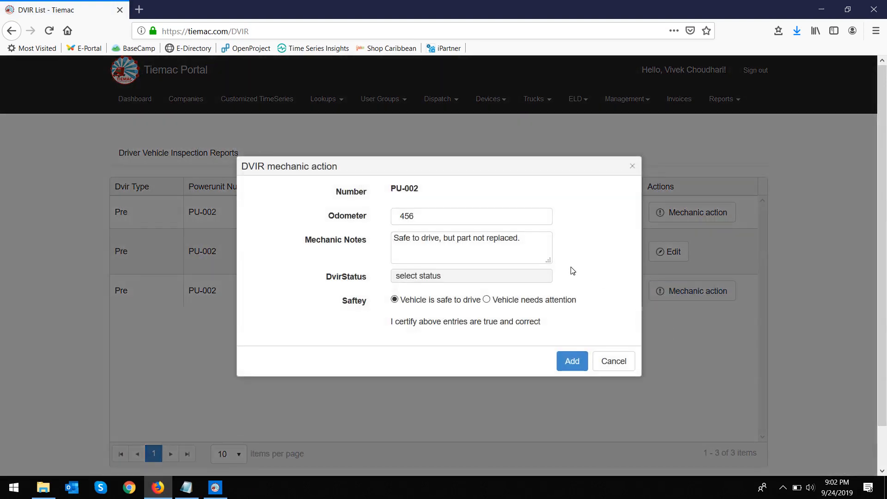
Step: Edit the notes to read 'Safe to drive and part replaced.'
double_click(448, 241)
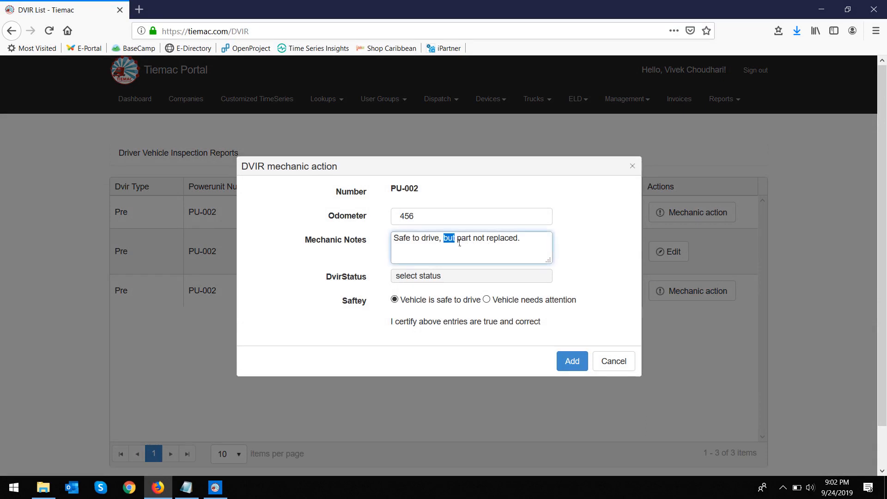
key(BackSpace)
key(BackSpace)
key(BackSpace)
text(ND)
key(BackSpace)
key(BackSpace)
text(and)
double_click(481, 239)
key(BackSpace)
Step: Set the DVIR status to Resolved and add the mechanic action
click(454, 277)
click(453, 291)
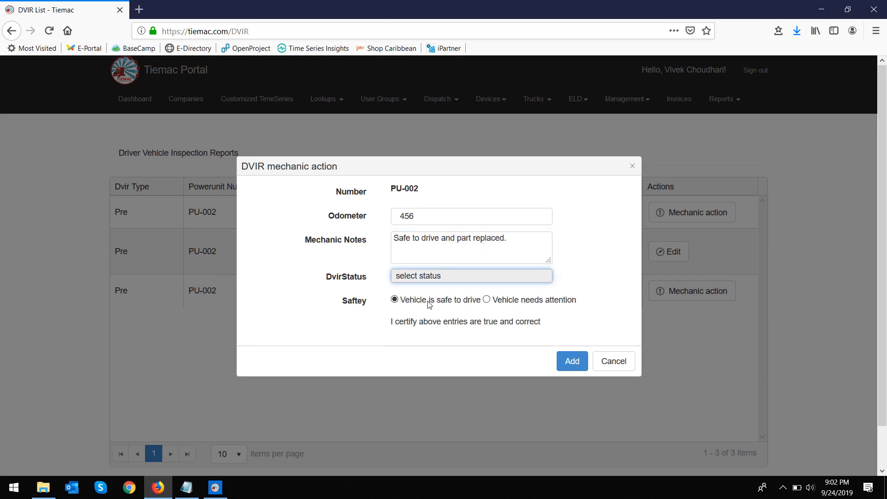
click(572, 361)
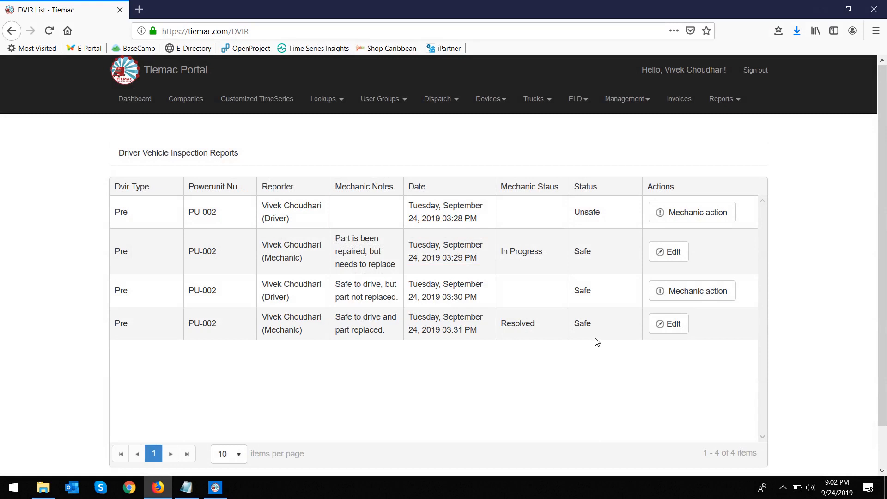
click(215, 487)
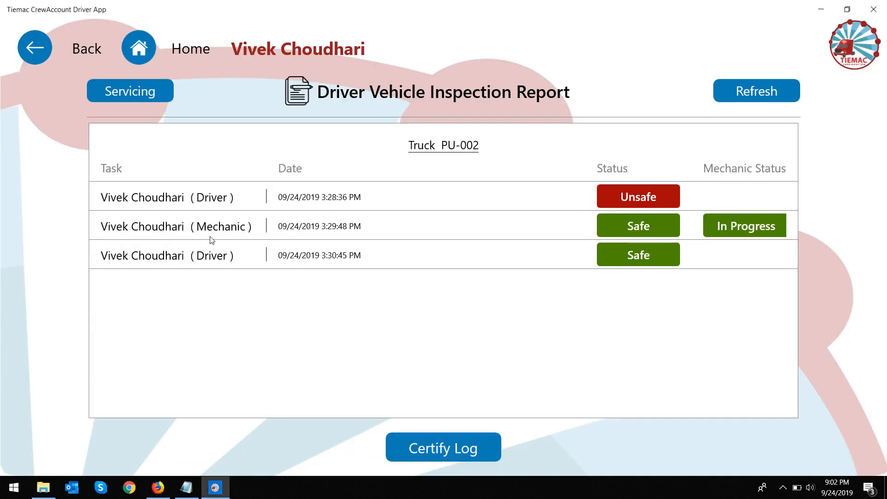
Step: From the Home screen, open truck PU-002's inspection report list
click(147, 49)
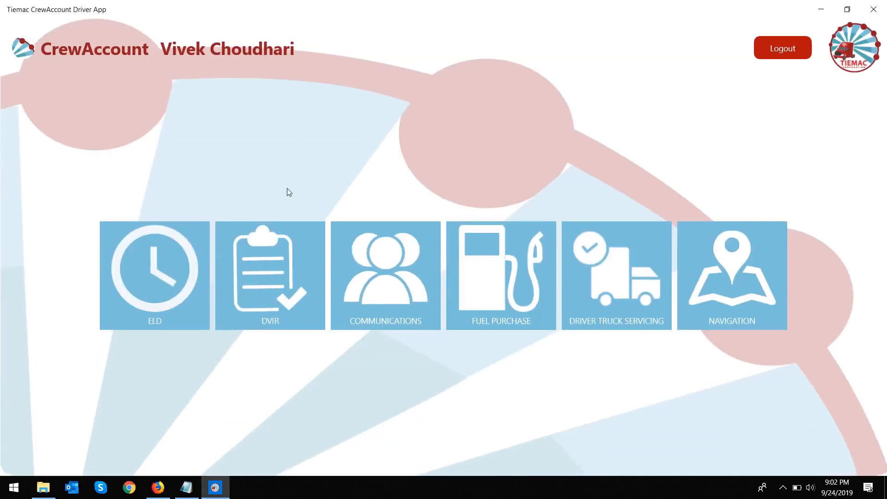
click(277, 245)
click(509, 276)
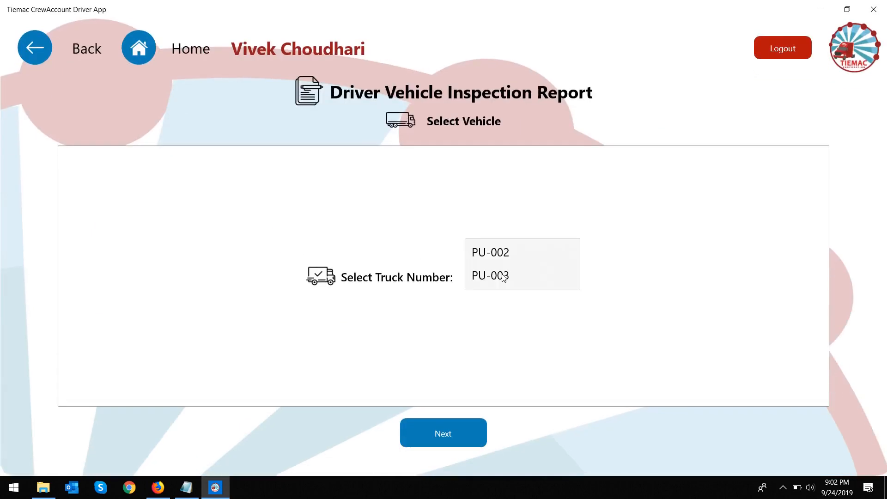
click(499, 254)
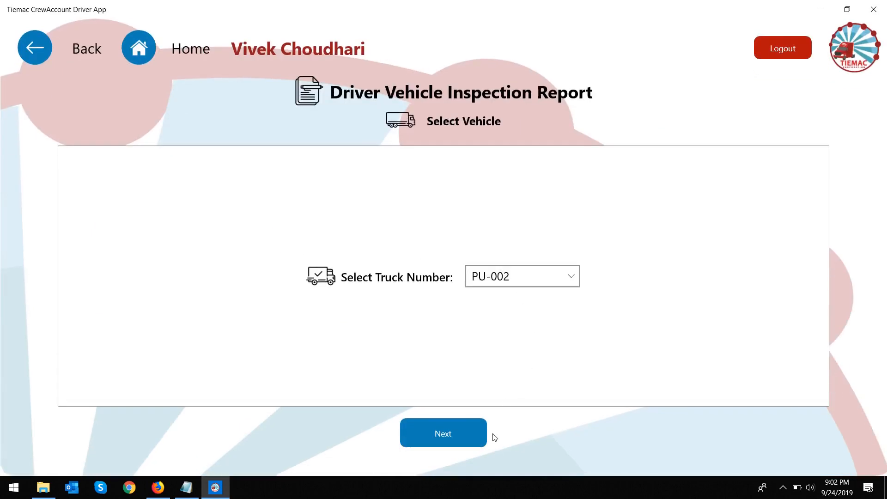
click(475, 437)
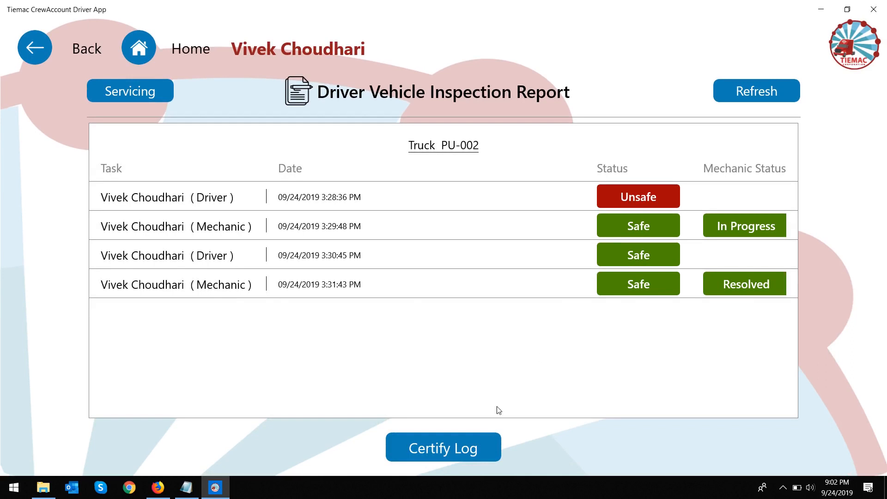
Step: Certify the log as safe to drive with the comment 'Safe to drive'
click(475, 450)
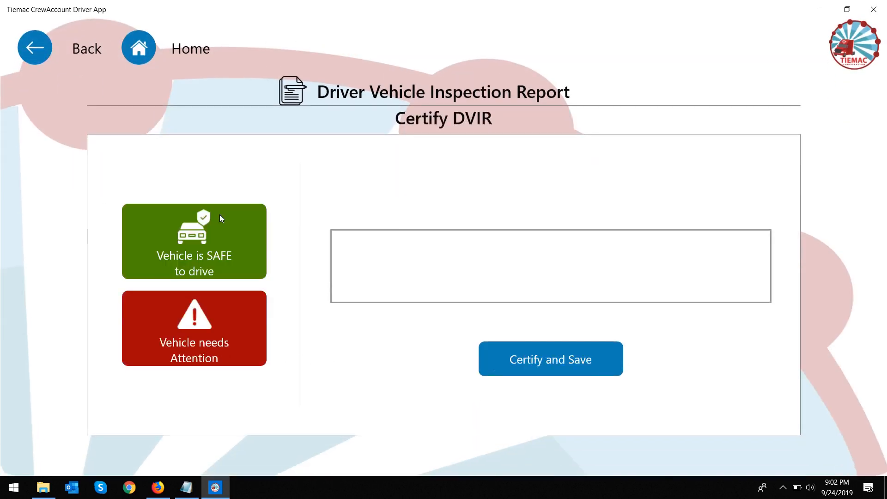
click(229, 253)
click(409, 272)
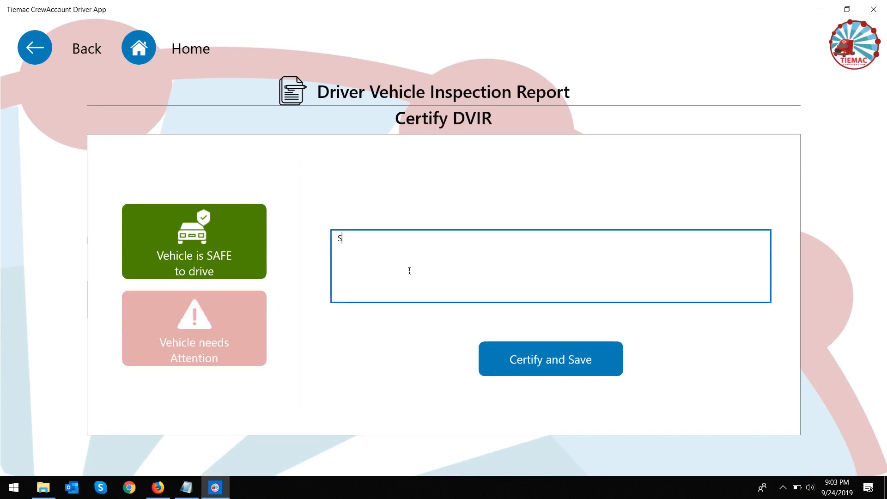
text(a)
text(fe yo)
text(to drive)
Step: Certify and save with the driver's social number and confirm PU-002 as safe
click(583, 360)
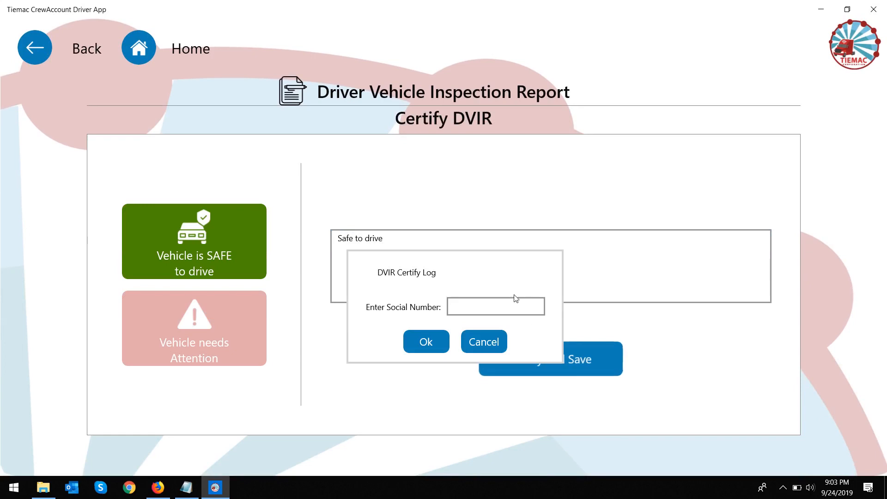
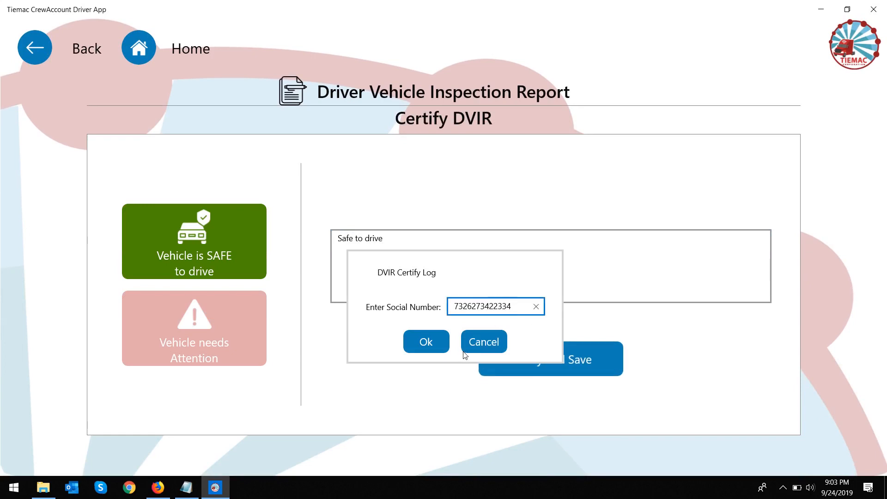
click(421, 341)
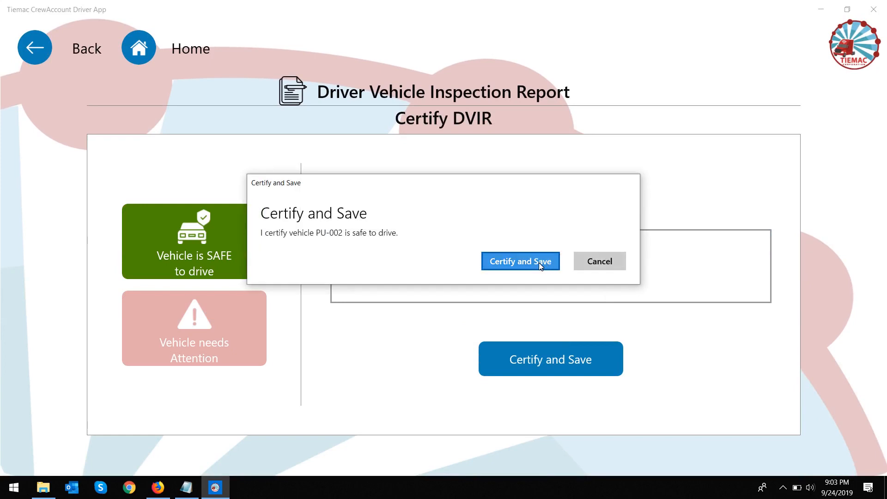
click(538, 262)
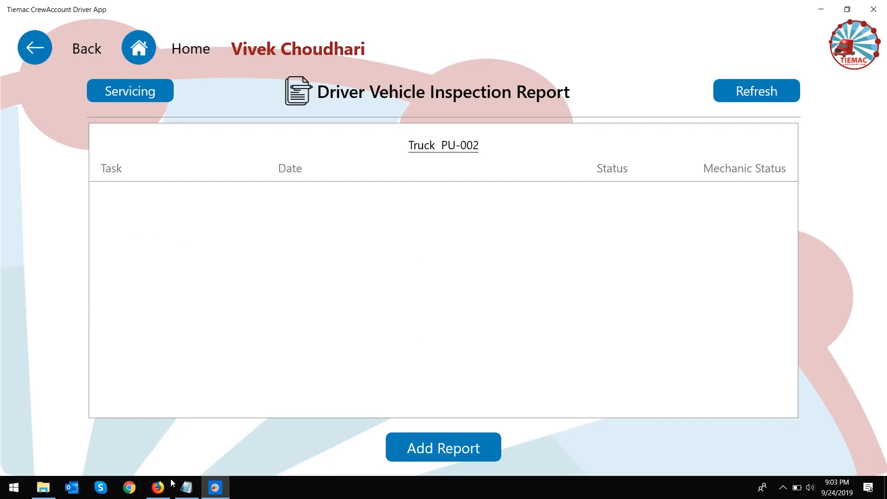
Step: Reload the portal's DVIR list to confirm it is empty, then return to the driver app's Home screen
click(158, 487)
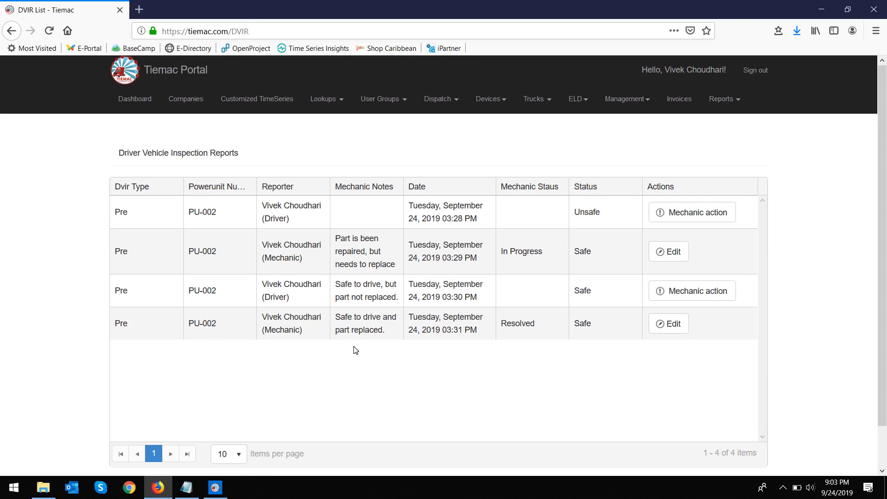
key(F5)
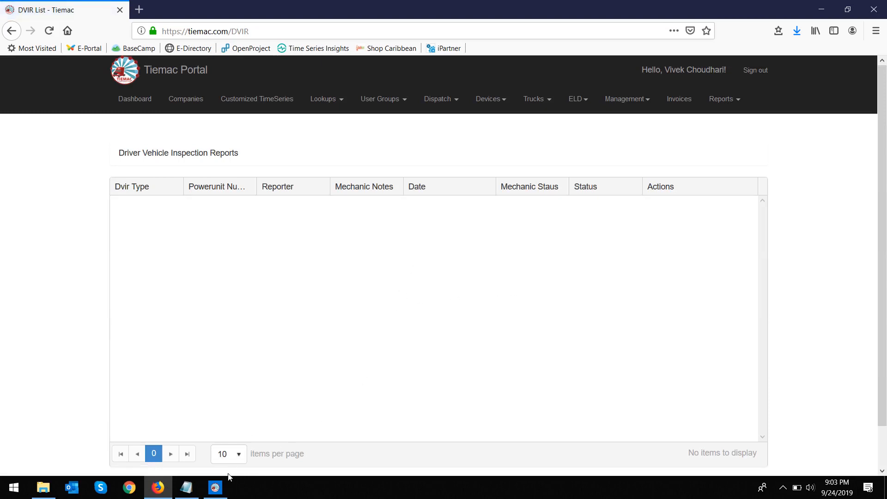
click(226, 488)
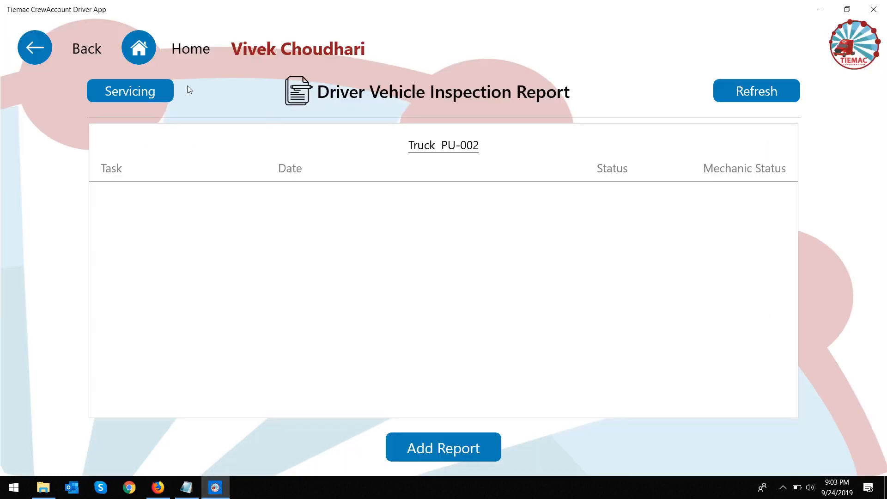
click(149, 48)
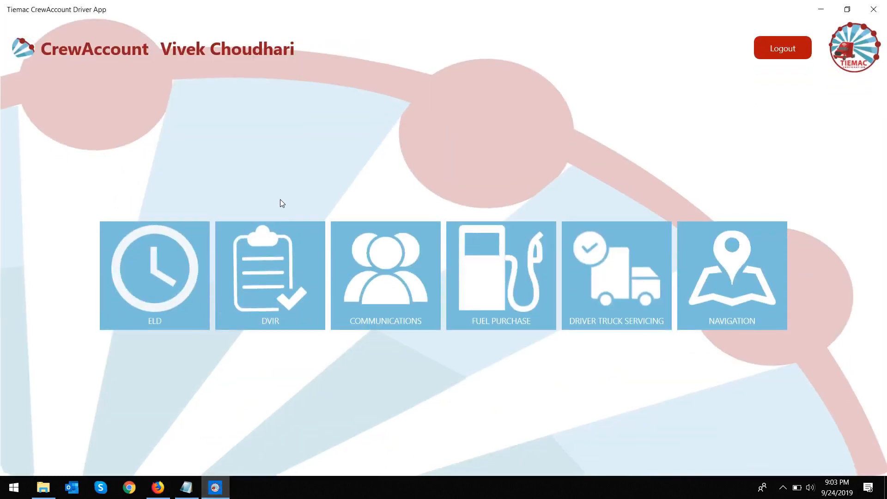
Step: Open the inspection reports for truck PU-003
click(276, 295)
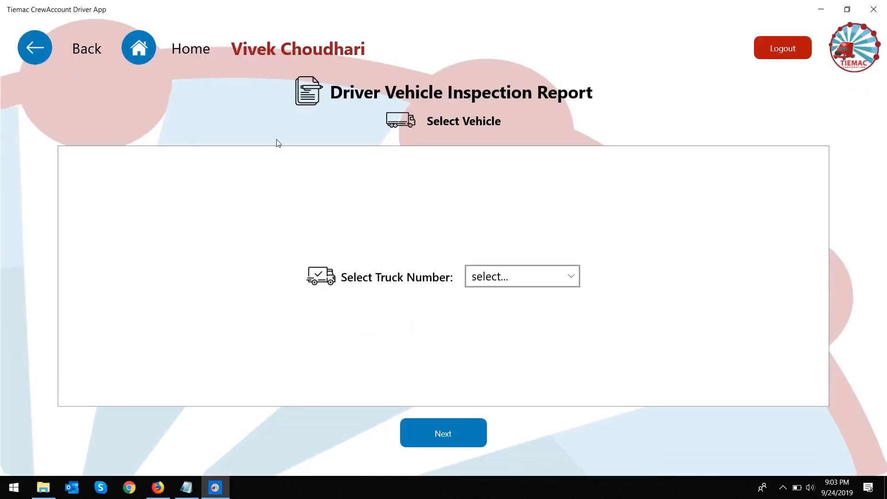
click(522, 279)
click(521, 277)
click(455, 441)
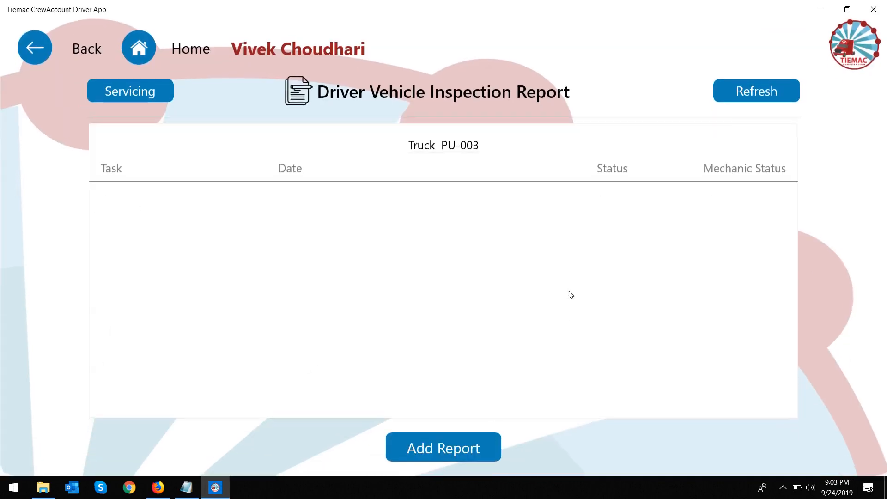
Step: Add a Post report flagging Tire with comment 'no grip' and continue to certification
click(479, 444)
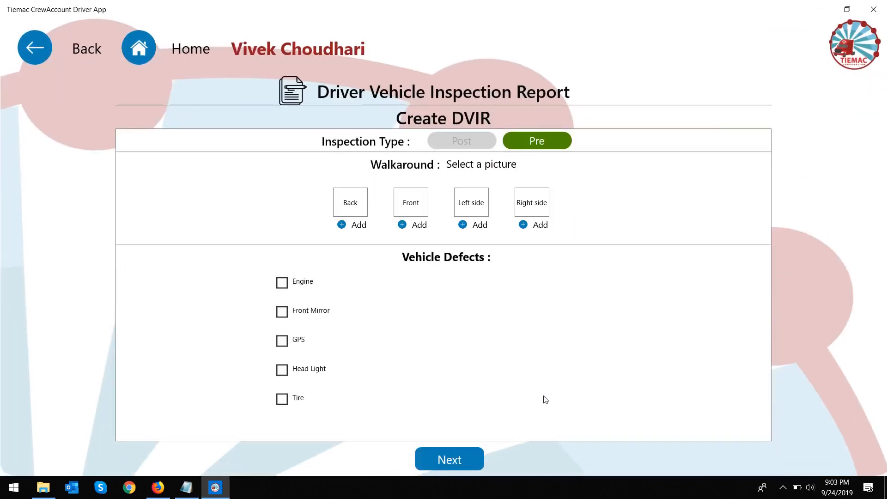
click(460, 143)
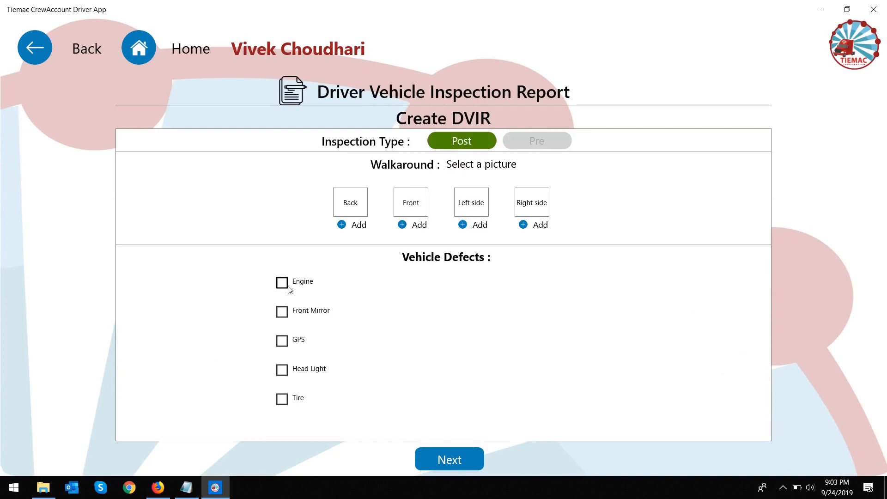
click(282, 399)
click(478, 411)
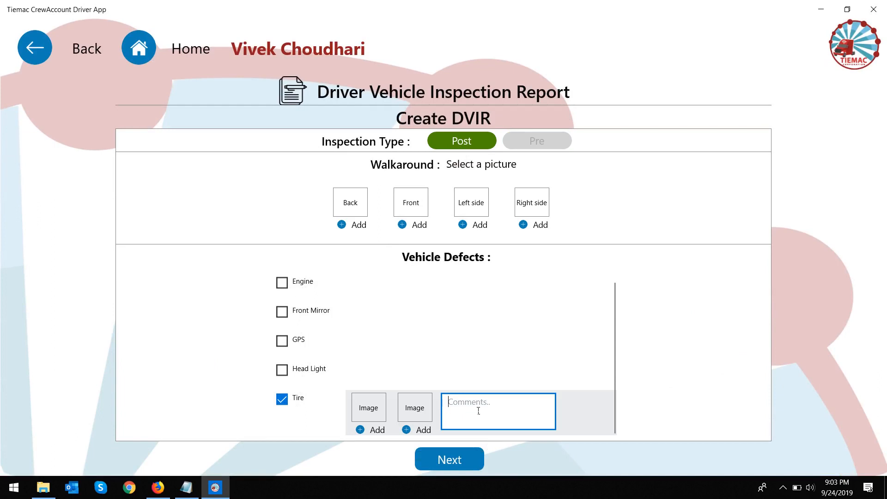
text(no g)
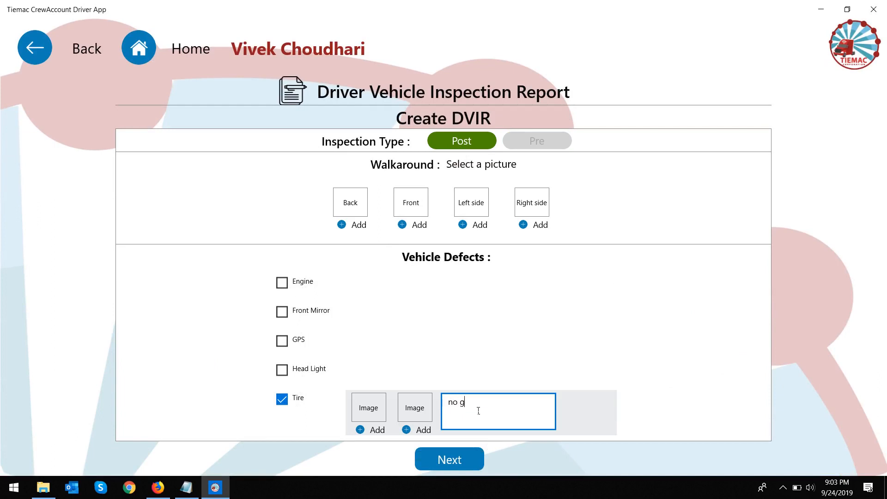
text(rip)
click(472, 458)
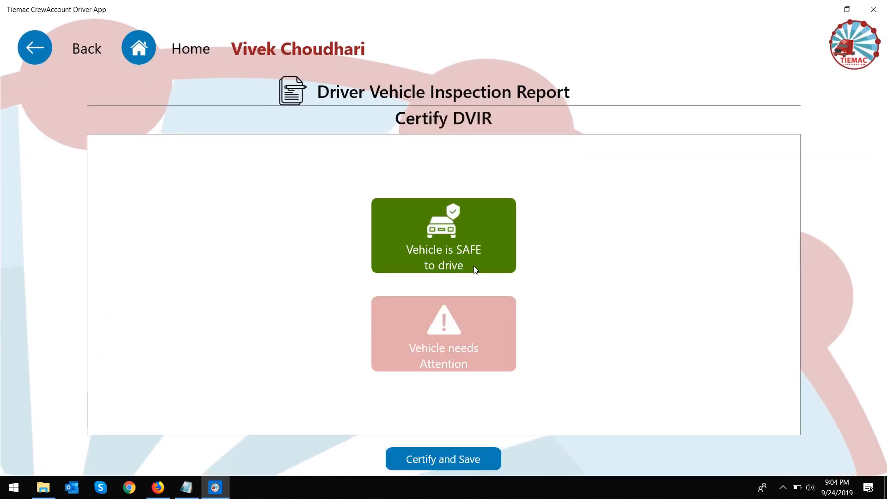
Step: Certify PU-003 as needing attention using the driver's social number, then switch to the portal
click(486, 331)
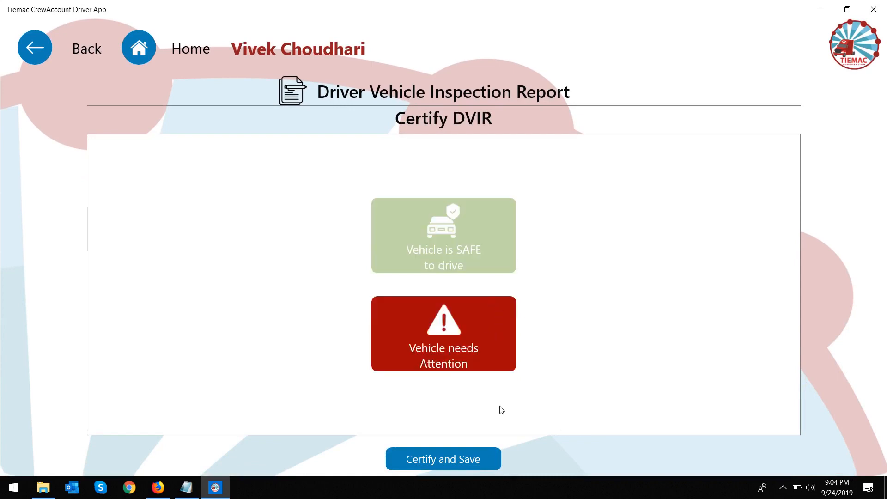
click(492, 456)
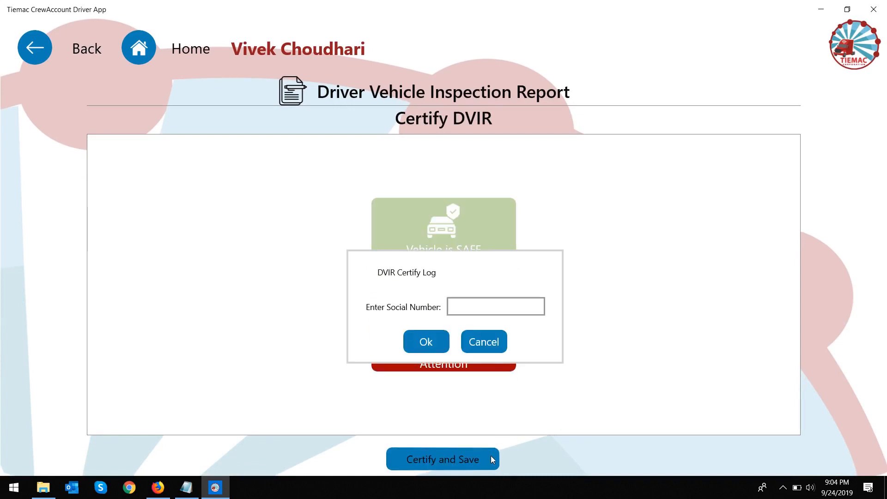
click(504, 312)
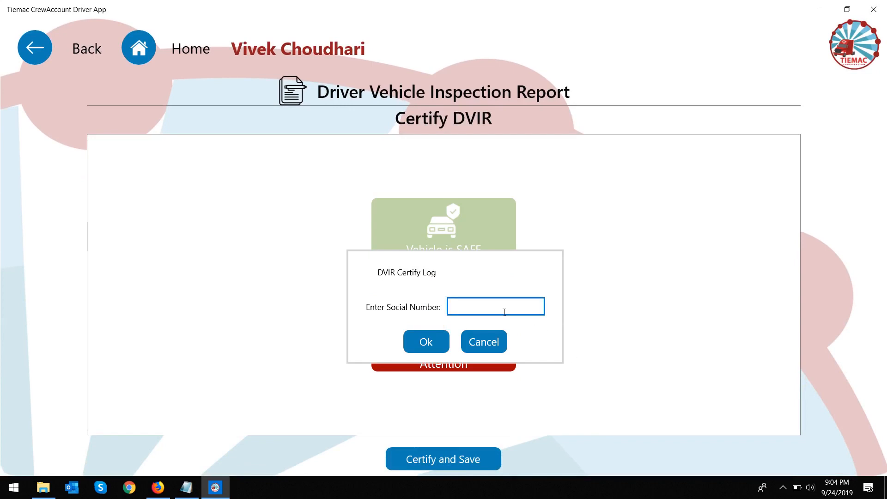
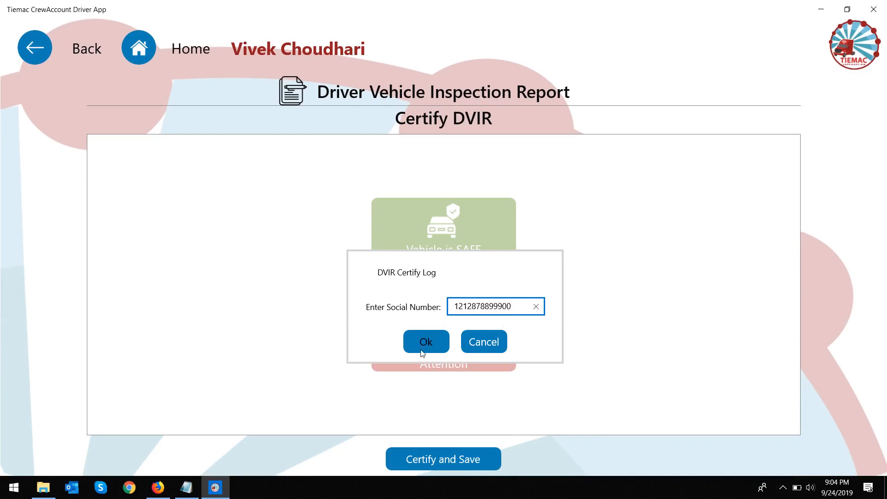
click(425, 344)
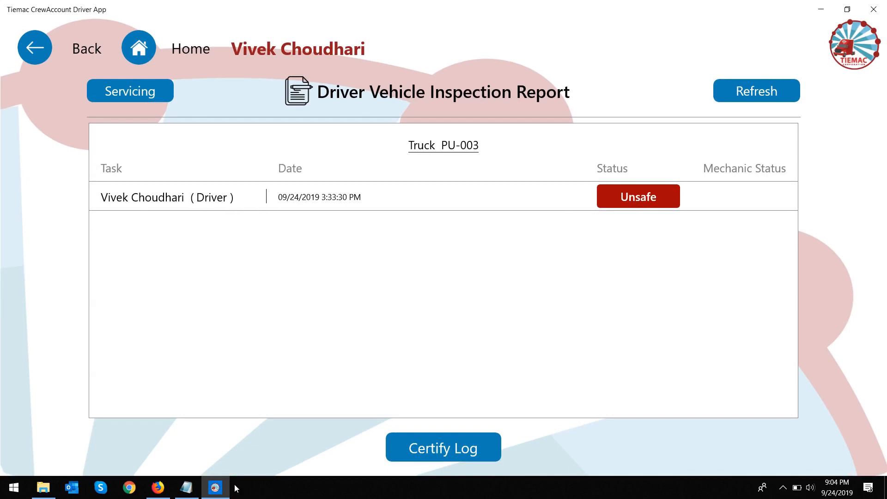
click(168, 495)
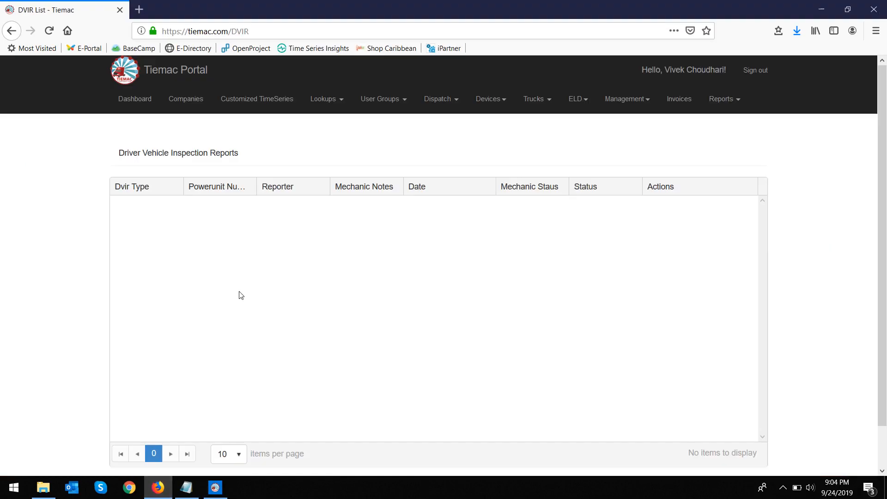
Step: Reload the portal list and start a mechanic action on PU-003's report with notes 'Patch made'
click(55, 31)
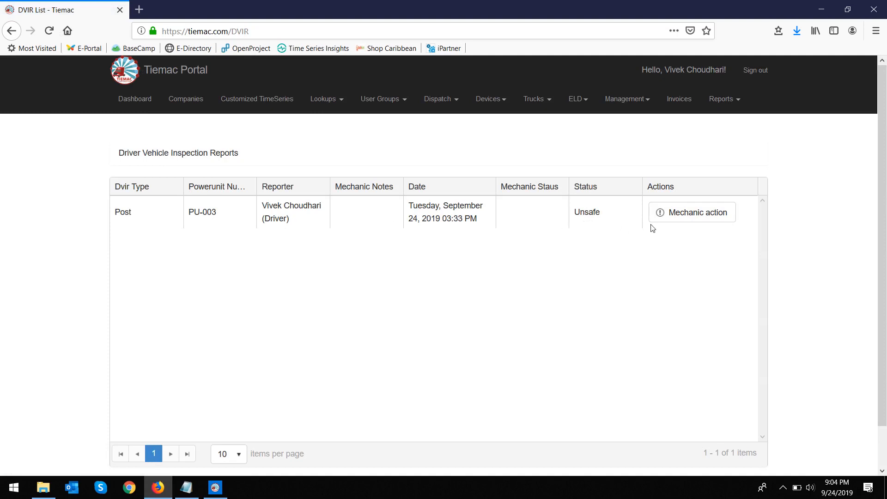
click(681, 217)
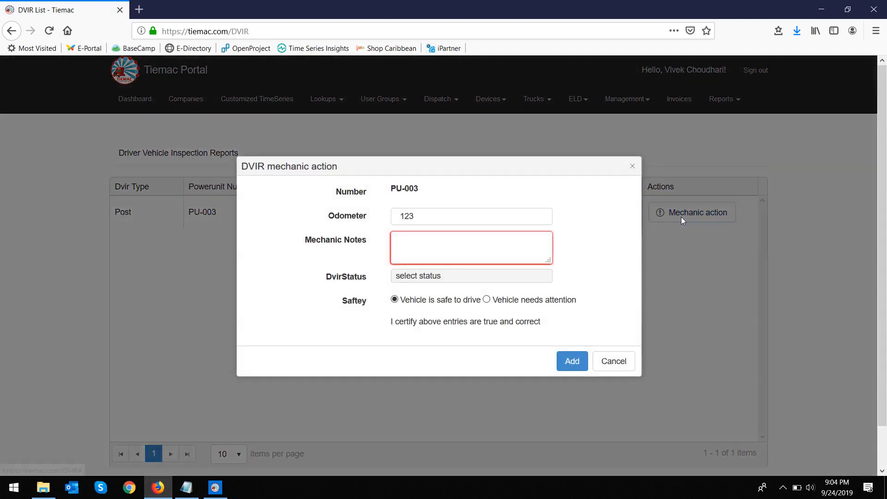
click(501, 252)
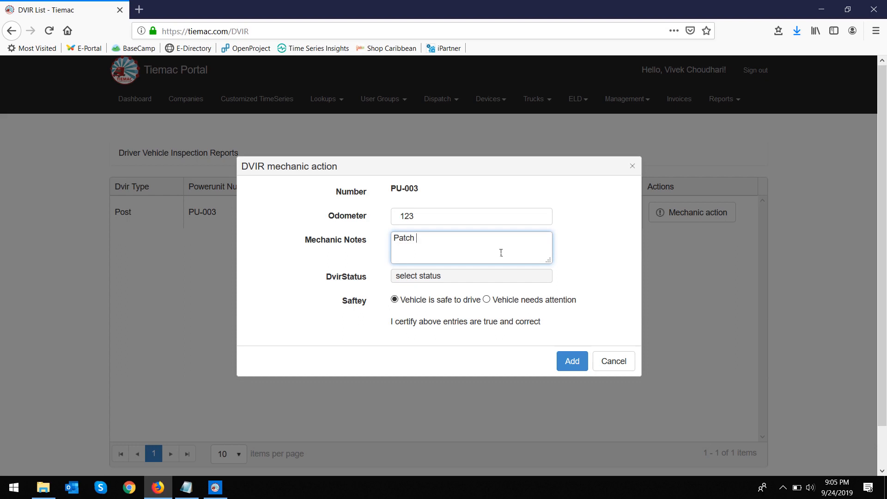
text(made)
Step: Set status Unresolvable, mark the vehicle as needing attention, and add the action
click(459, 273)
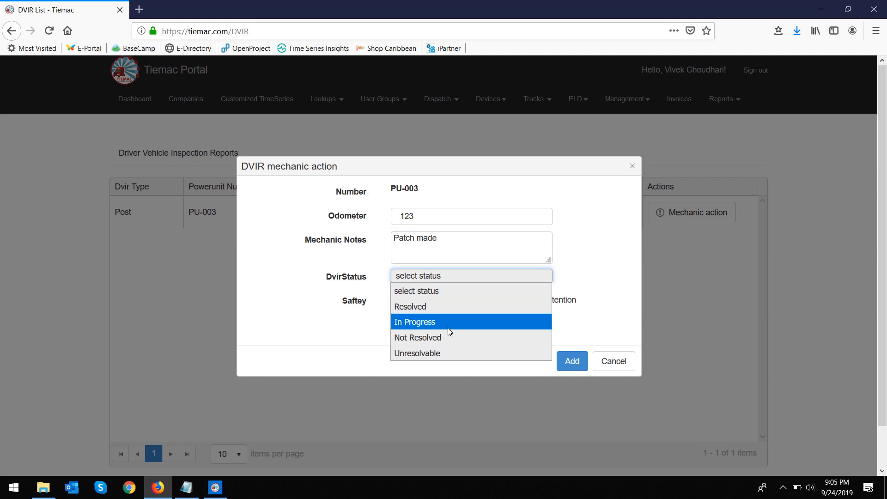
click(444, 352)
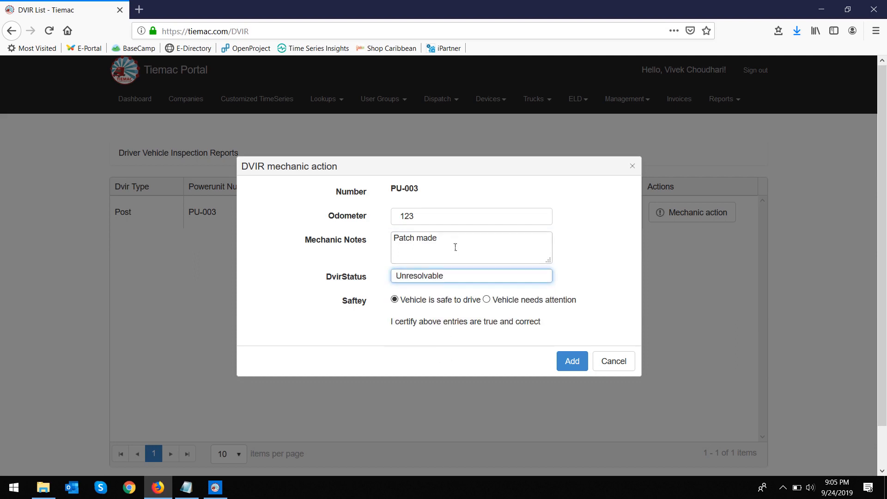
click(488, 300)
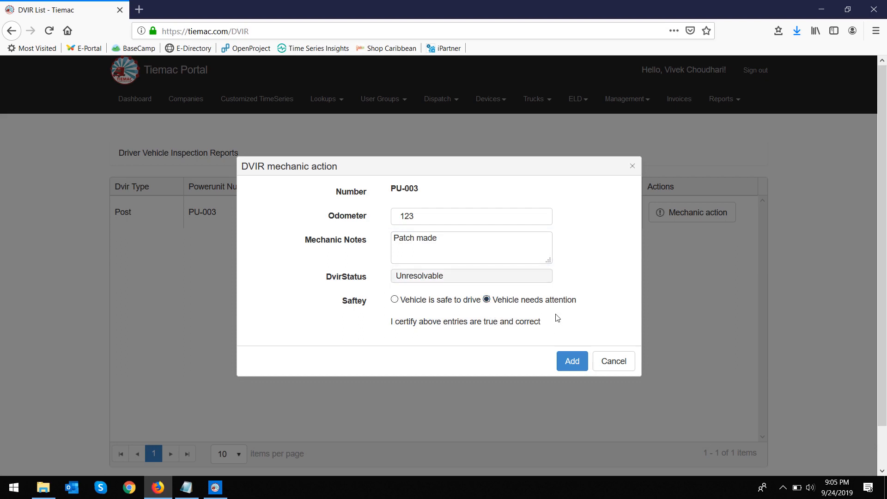
click(573, 361)
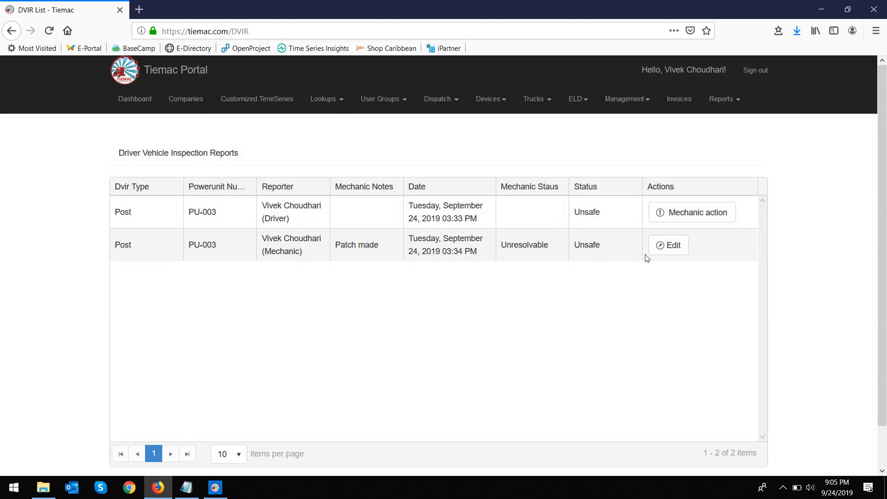
click(224, 494)
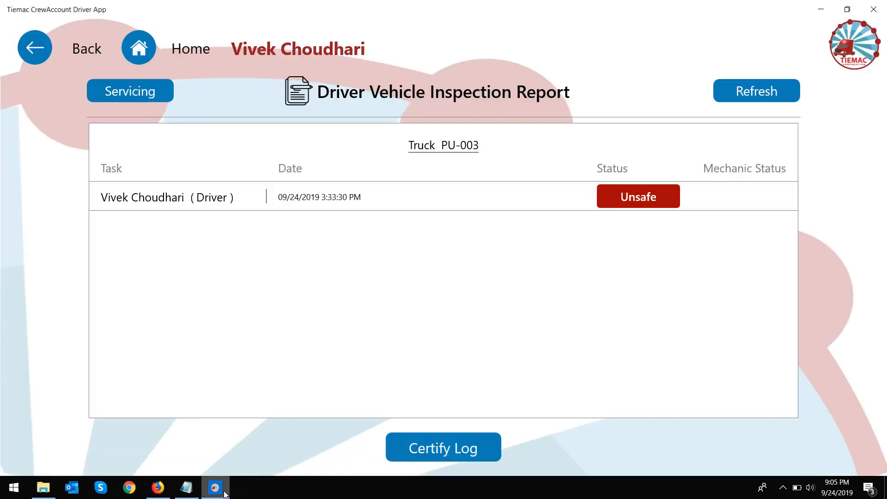
Step: Refresh PU-003's reports and try certifying the log, which is refused as Unresolvable
click(741, 82)
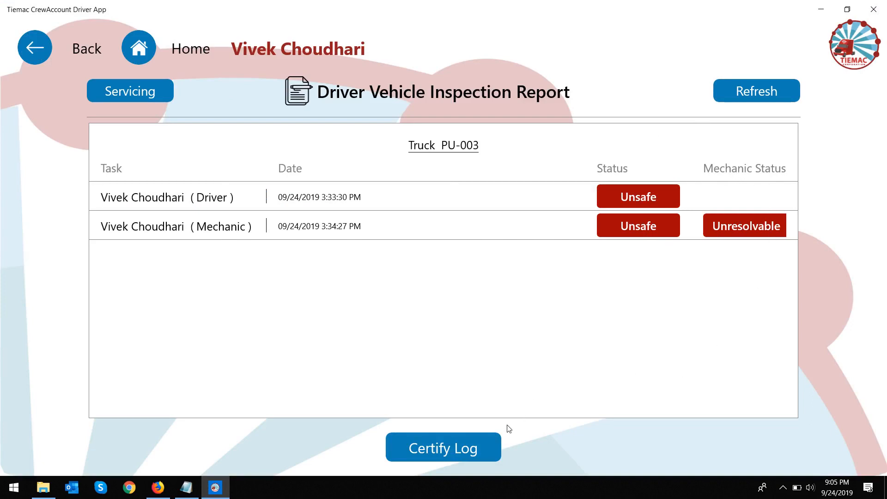
click(478, 450)
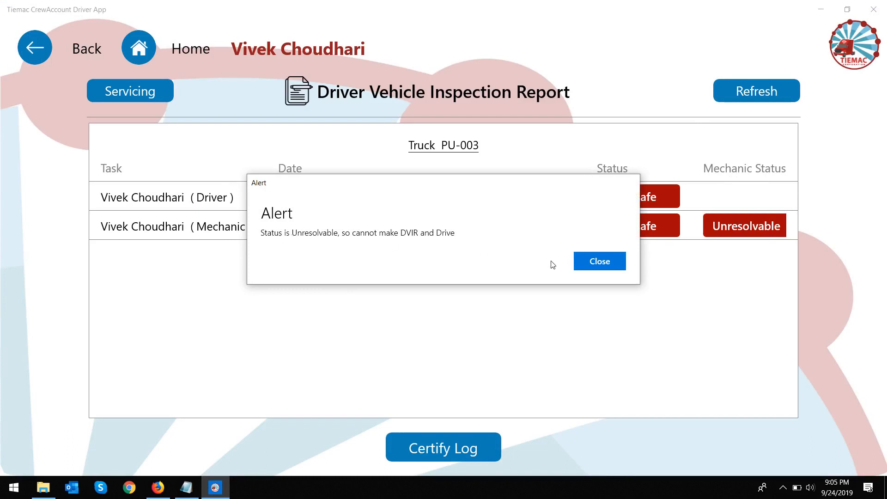
click(595, 262)
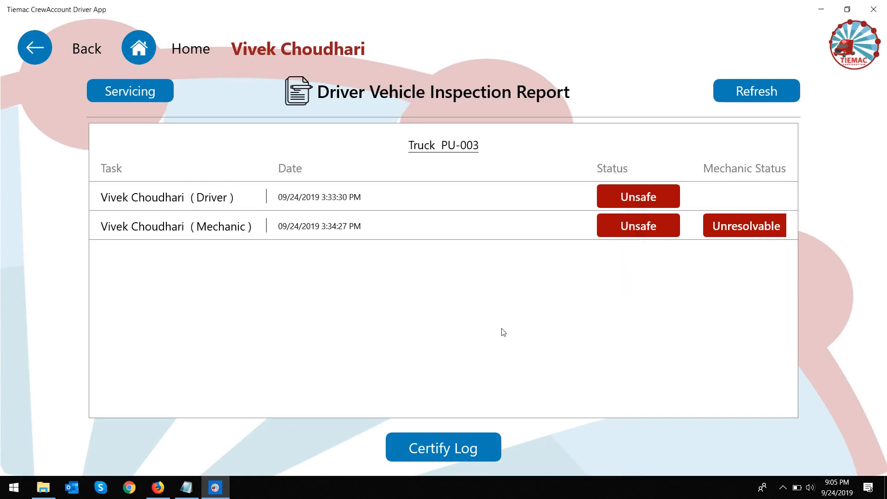
click(157, 487)
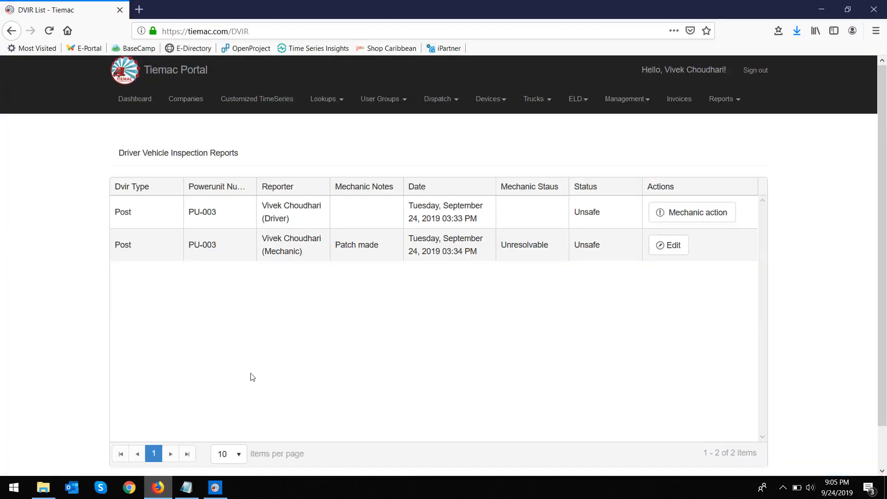
Step: Start a mechanic action on the second PU-003 report, replacing 'Patch made' with 'Tire changed'
click(682, 257)
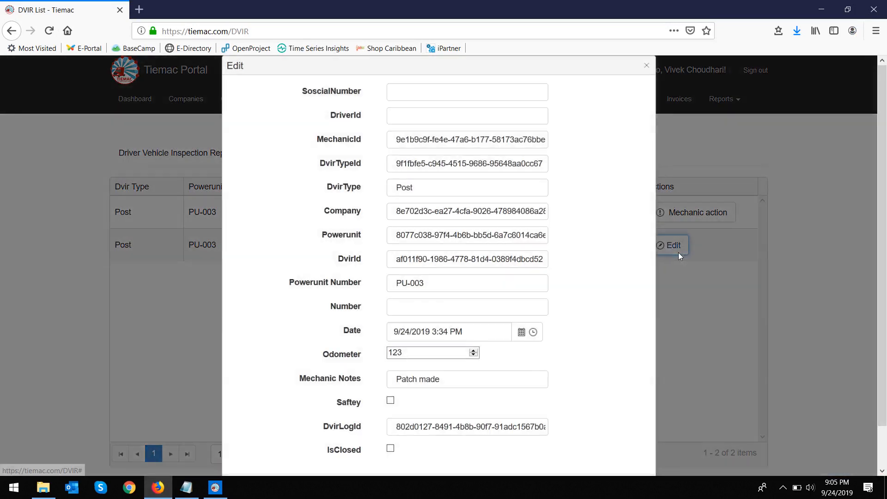
click(647, 66)
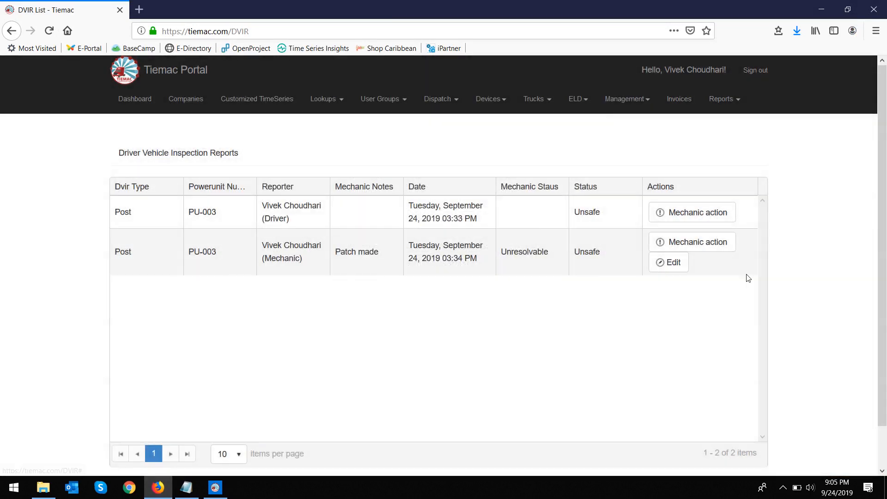
click(725, 247)
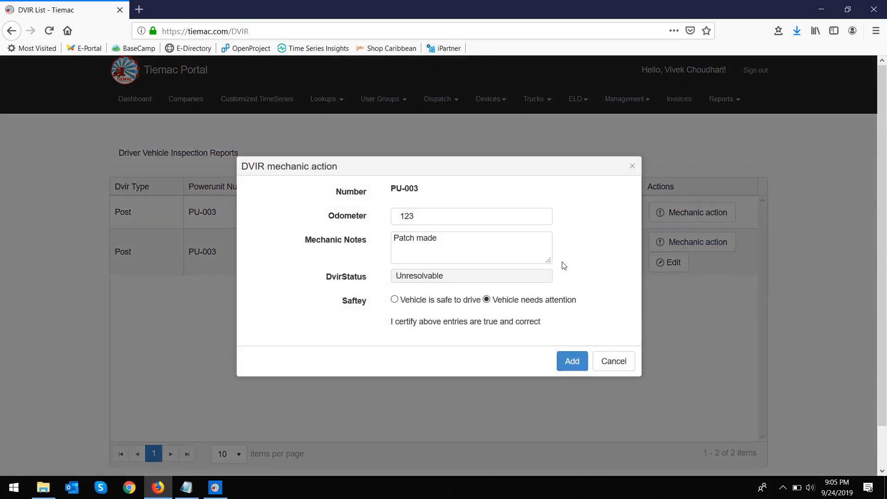
drag(531, 253, 313, 251)
text(Ti)
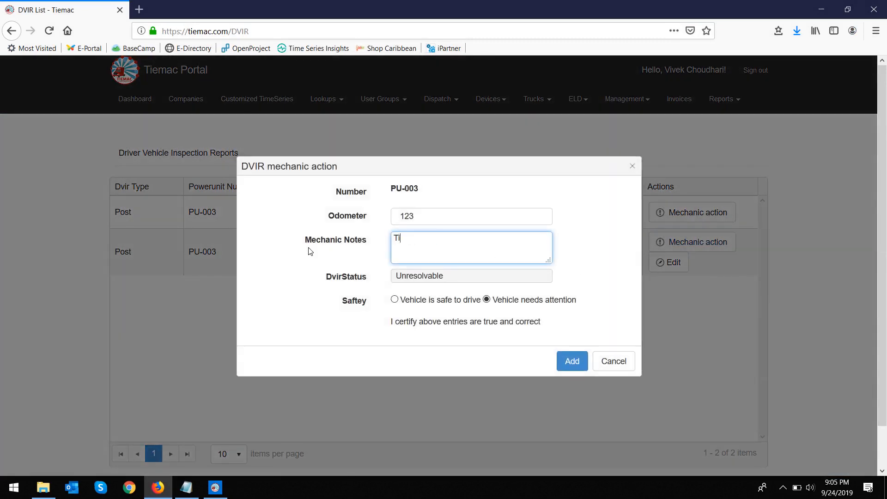
text(re changed)
Step: Set the DVIR status to Resolved, mark the vehicle safe to drive, and add the entry
click(447, 273)
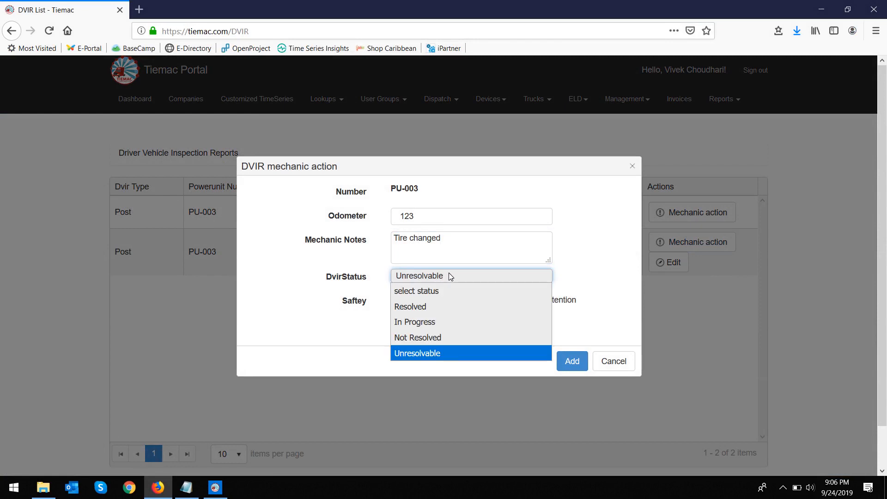
click(438, 305)
click(395, 300)
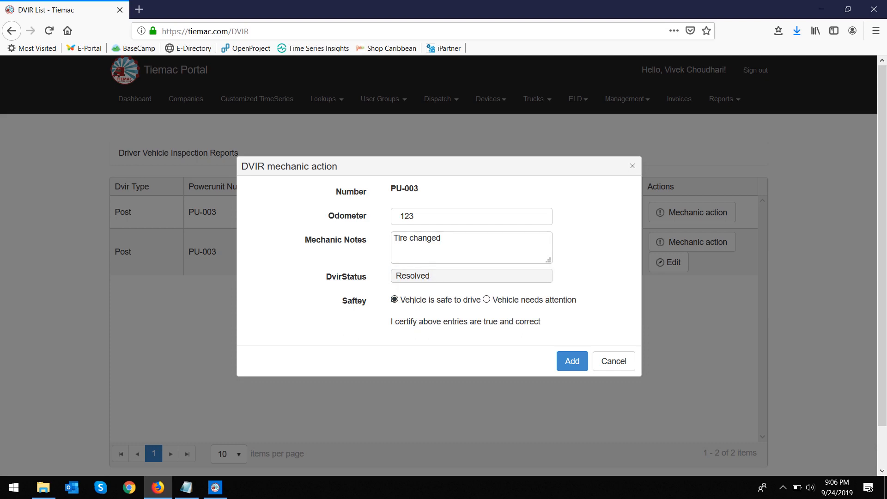
click(573, 364)
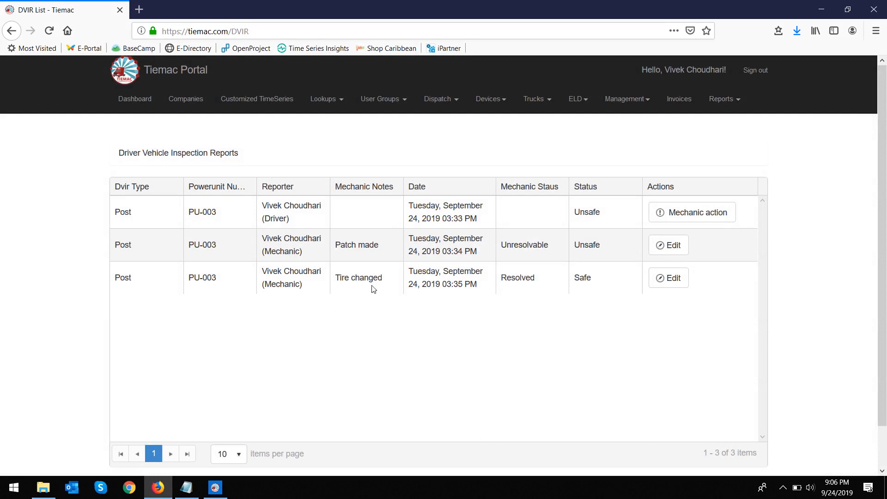
click(215, 487)
Step: Refresh PU-003's reports and certify the log with the comment 'Safe to drive'
click(751, 92)
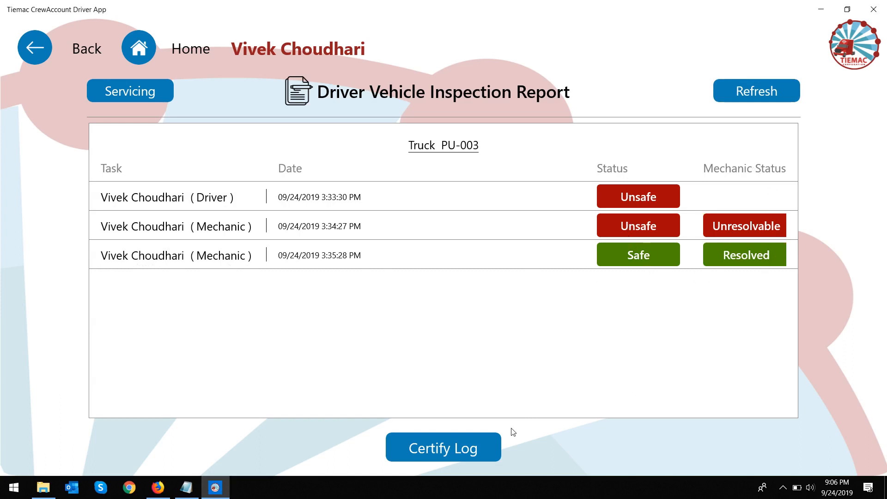
click(464, 442)
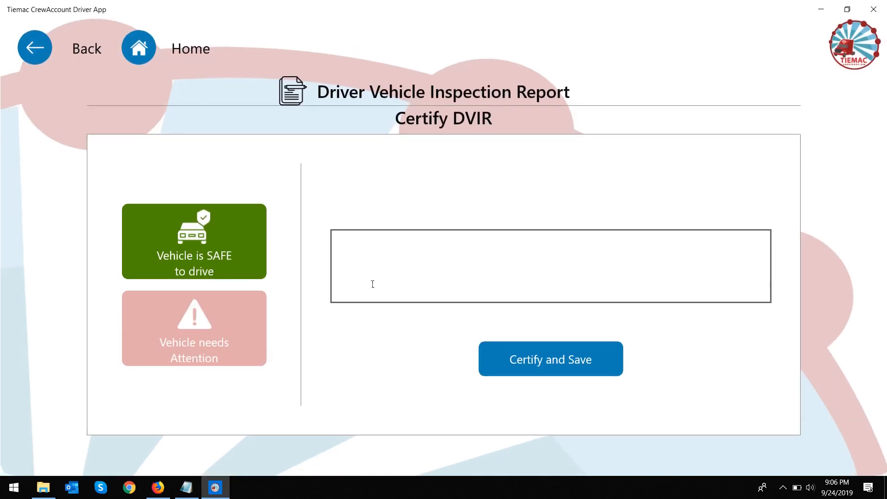
click(372, 283)
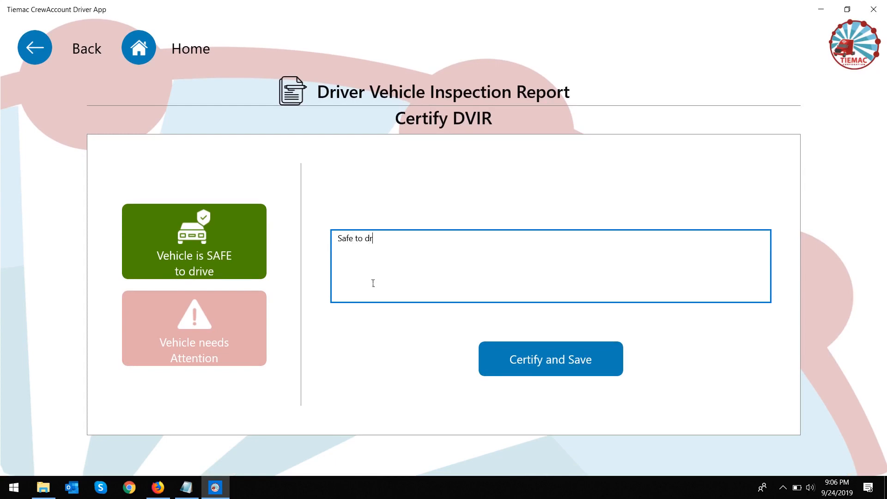
text(Safe to drive)
click(536, 351)
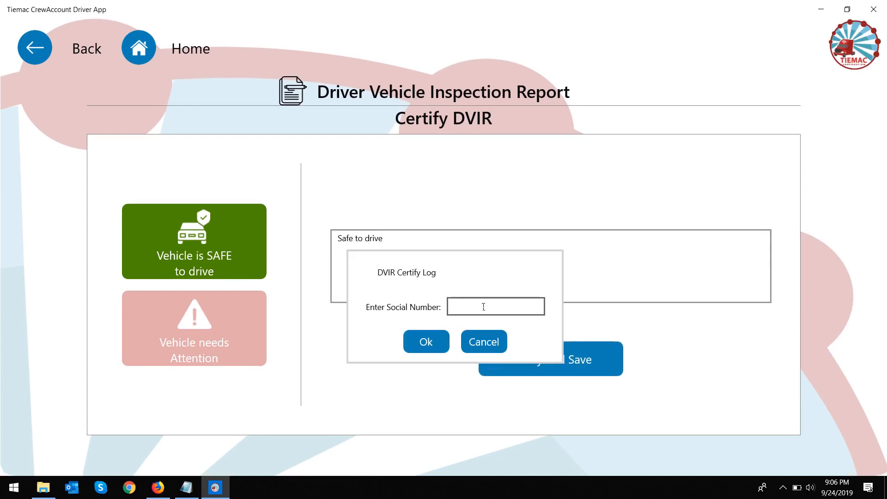
Step: Enter the driver's social number and confirm the certification
click(480, 308)
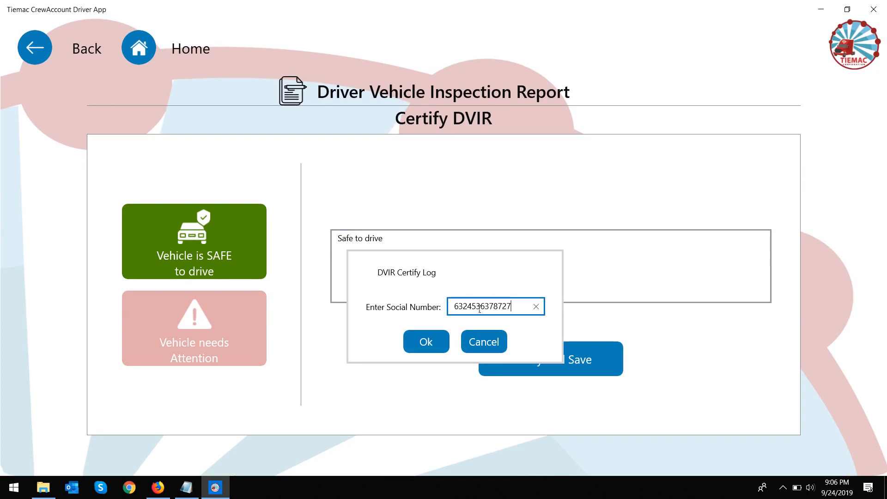
click(445, 341)
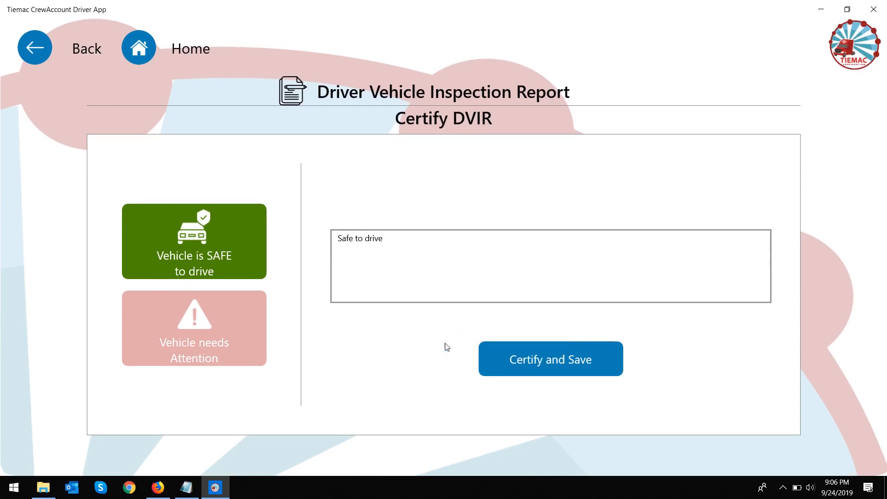
click(493, 268)
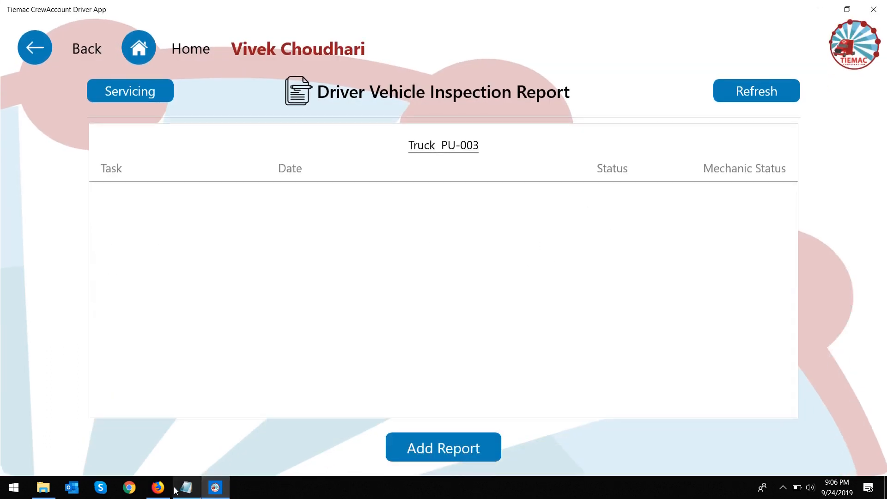
Step: Reload the portal's DVIR list with F5, which now shows no reports
click(157, 487)
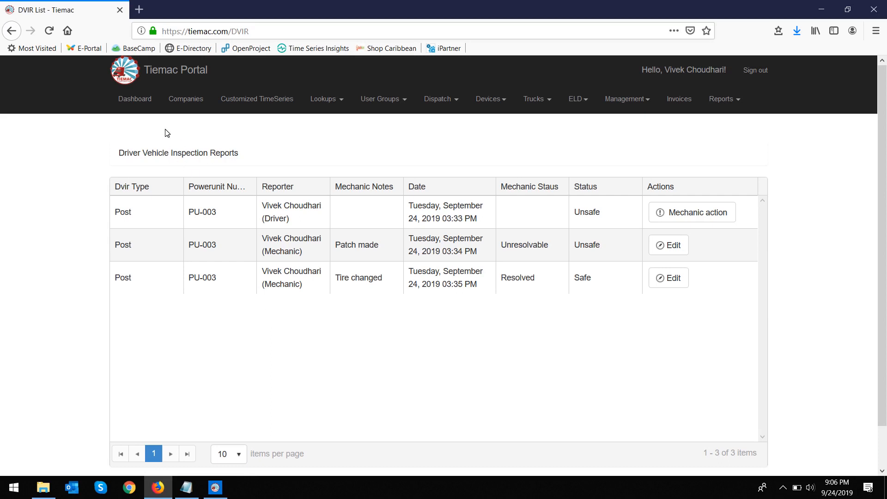
key(F5)
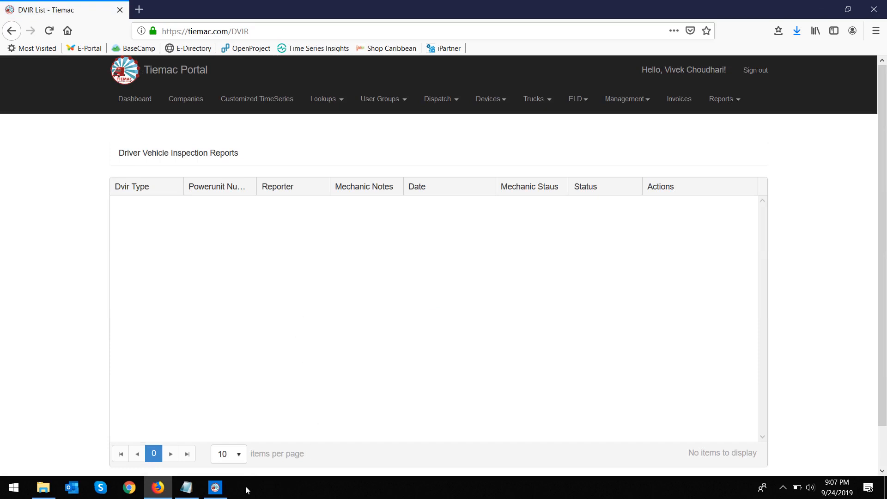
click(215, 488)
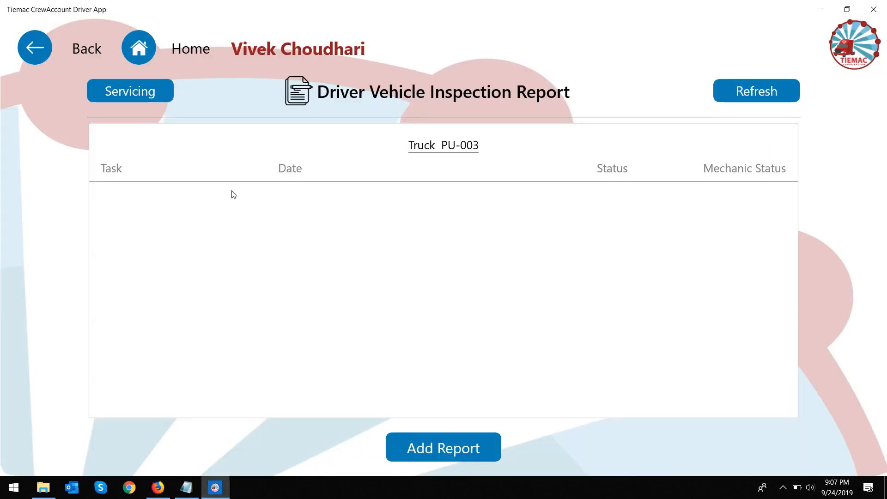
Step: Go from Home to the DVIR section and select truck PU-003
click(139, 48)
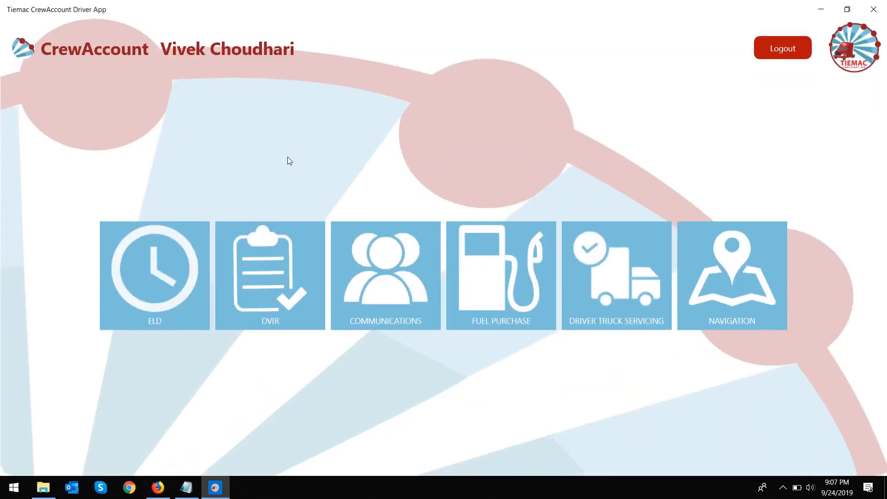
click(279, 291)
click(552, 277)
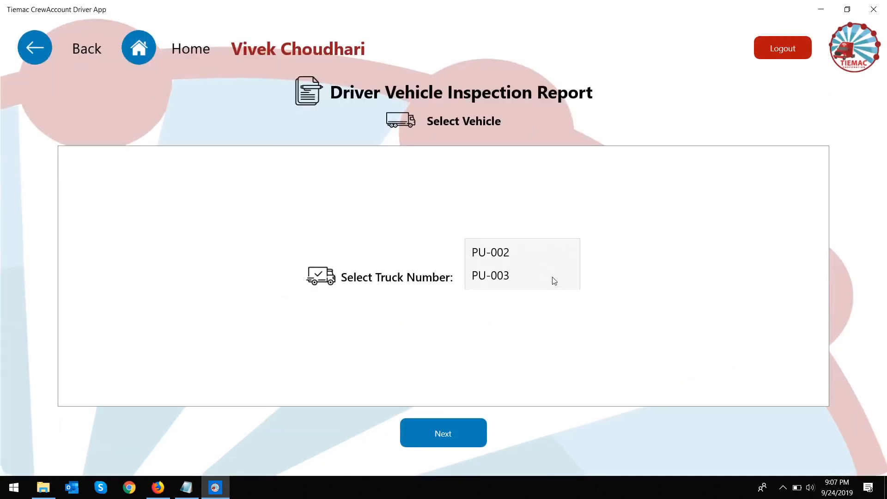
click(523, 278)
click(458, 433)
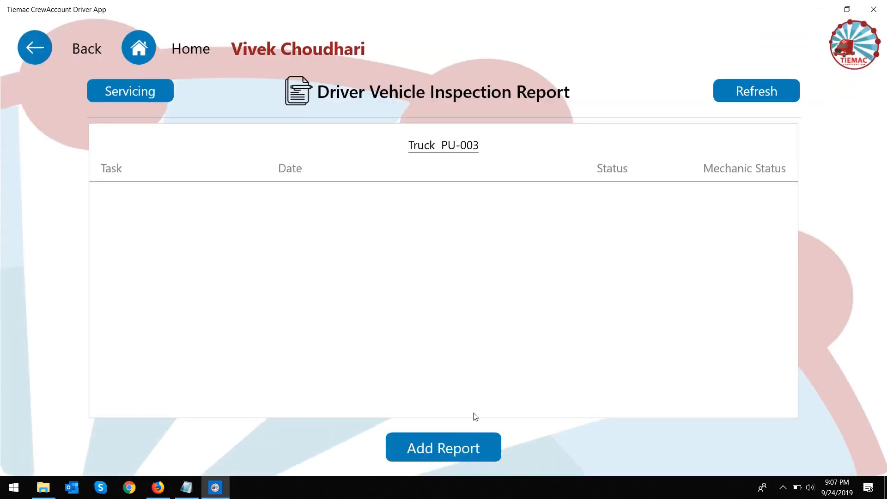
Step: Create a new Pre report marking Head Light defective with a low-light comment
click(463, 440)
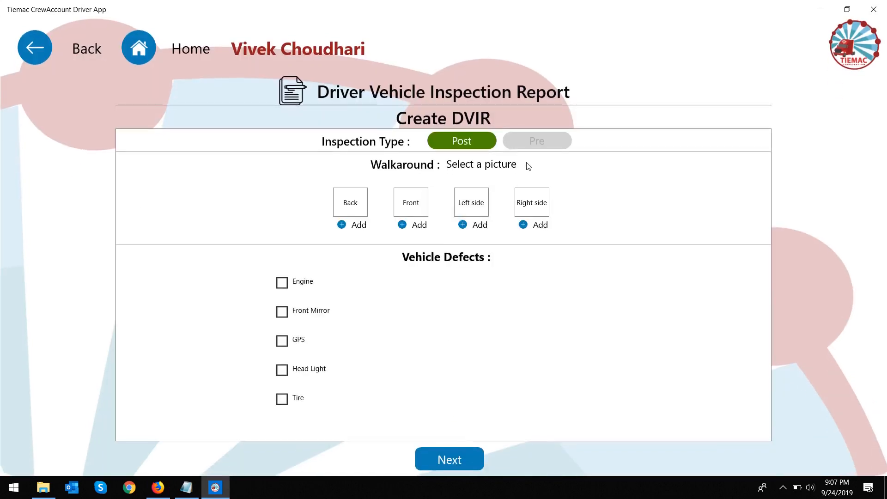
click(533, 140)
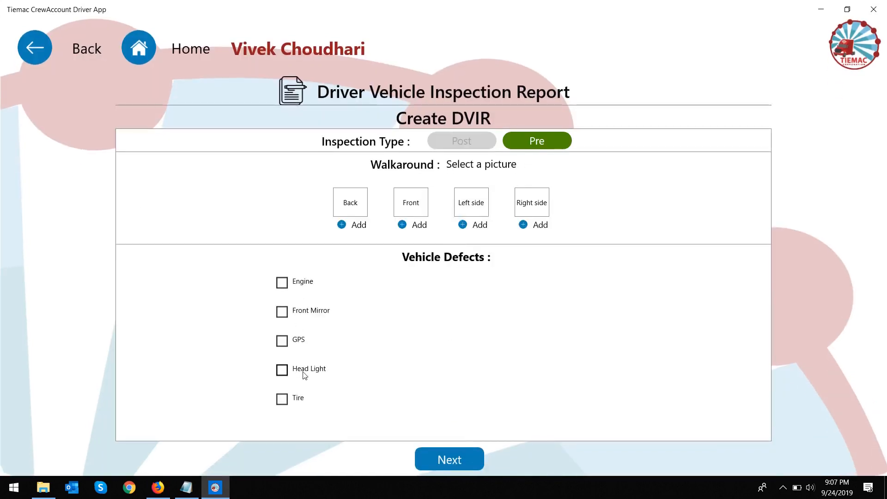
click(282, 370)
click(492, 378)
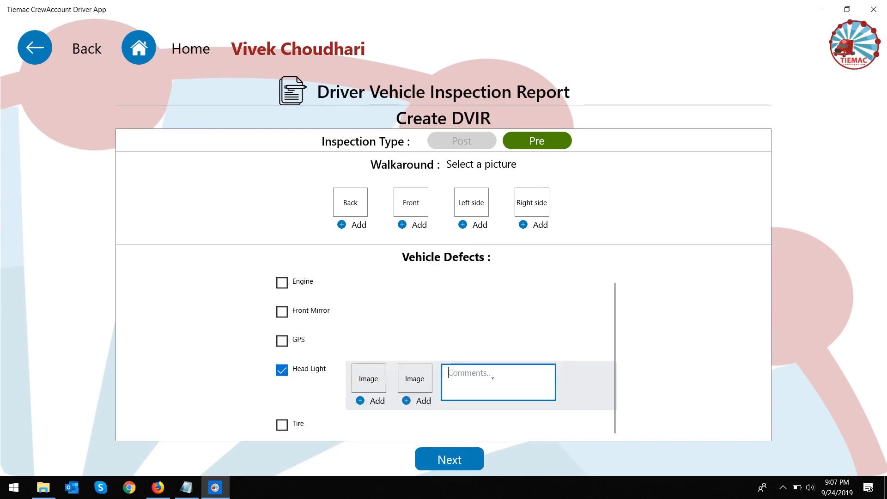
text(low light)
click(467, 459)
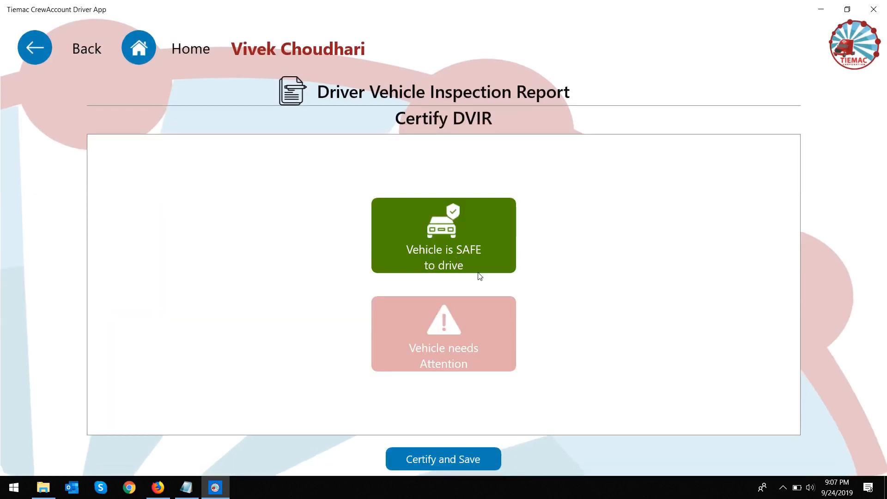
Step: Certify the report as Vehicle needs Attention, confirming with the driver's social number
click(501, 346)
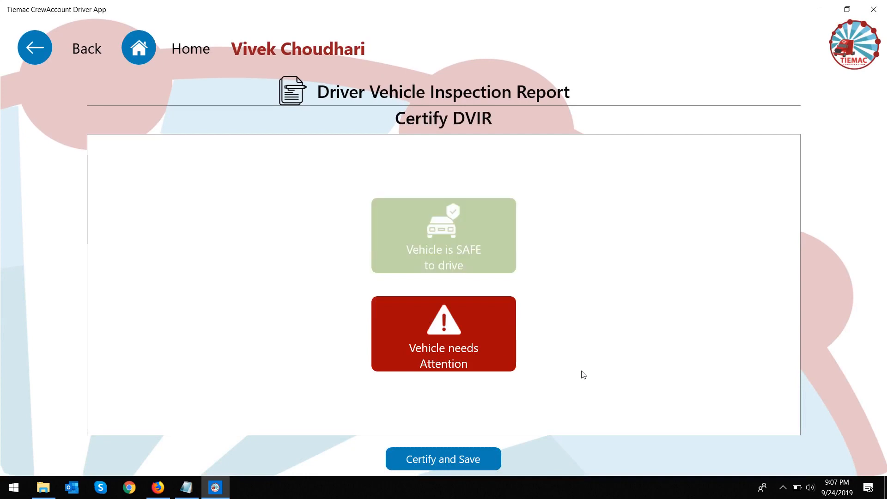
click(482, 459)
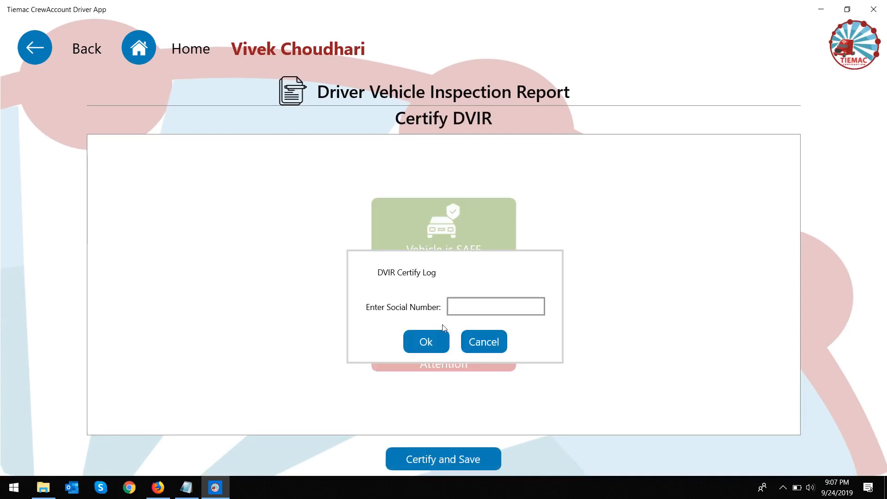
click(467, 310)
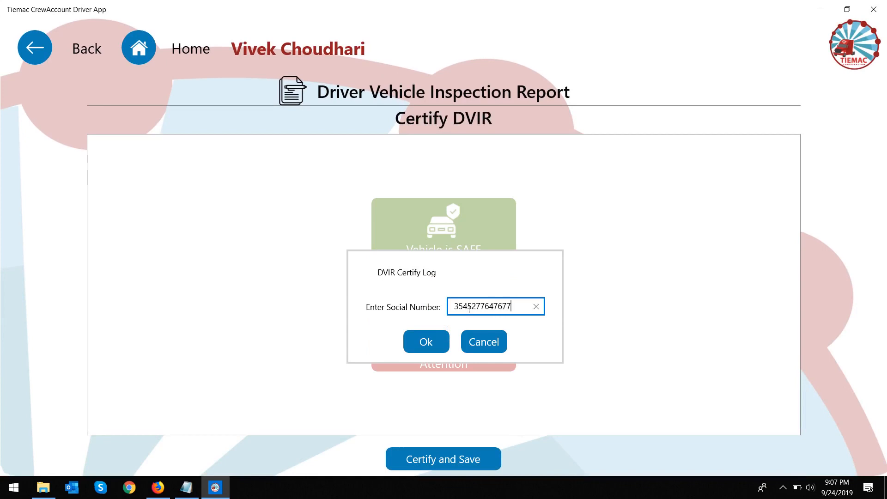
click(425, 342)
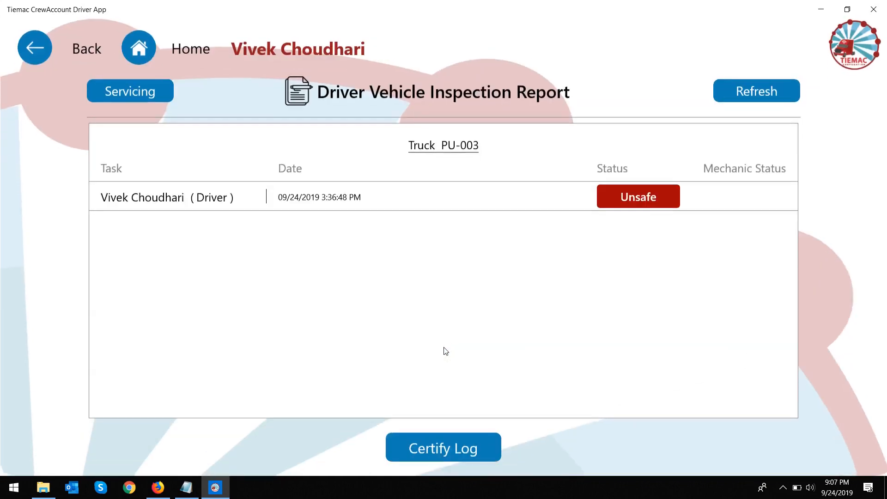
click(167, 486)
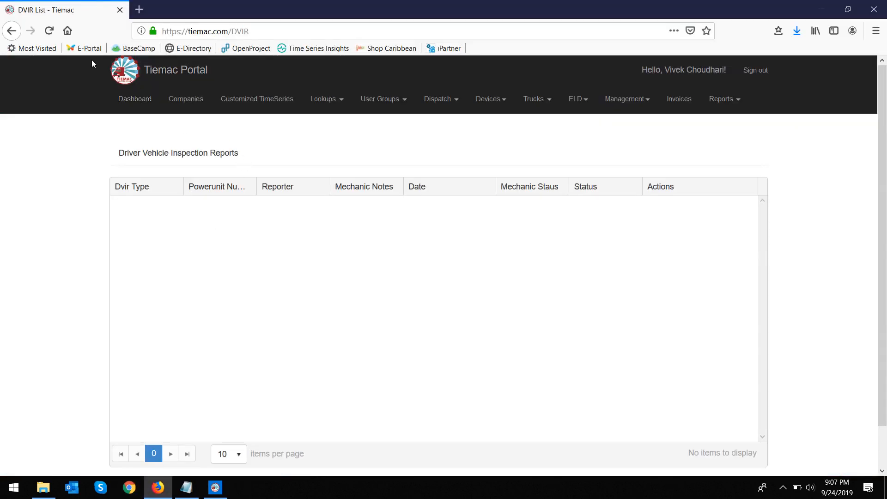
Step: Add a Resolved mechanic action to the new Pre report noting 'Resolved part issue'
click(49, 31)
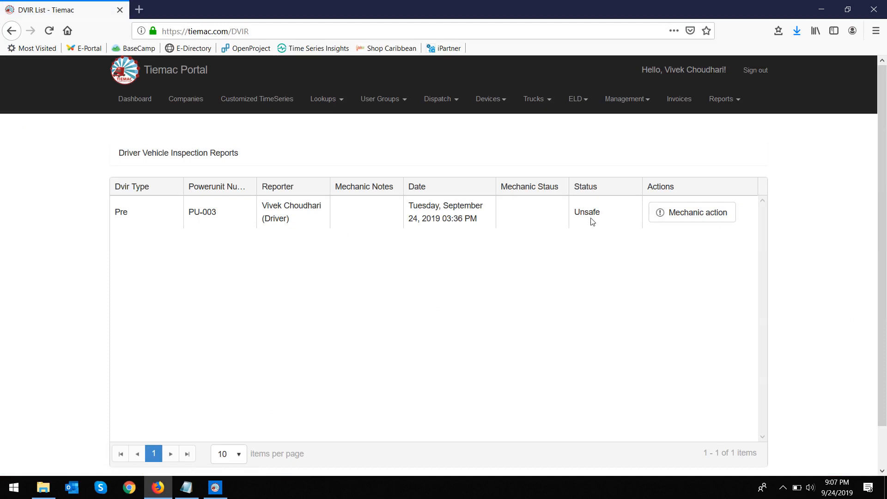
click(696, 211)
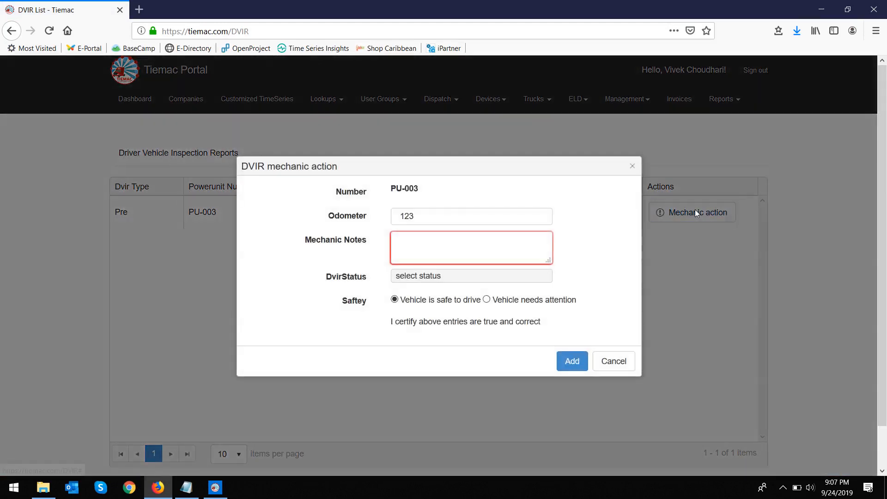
click(463, 276)
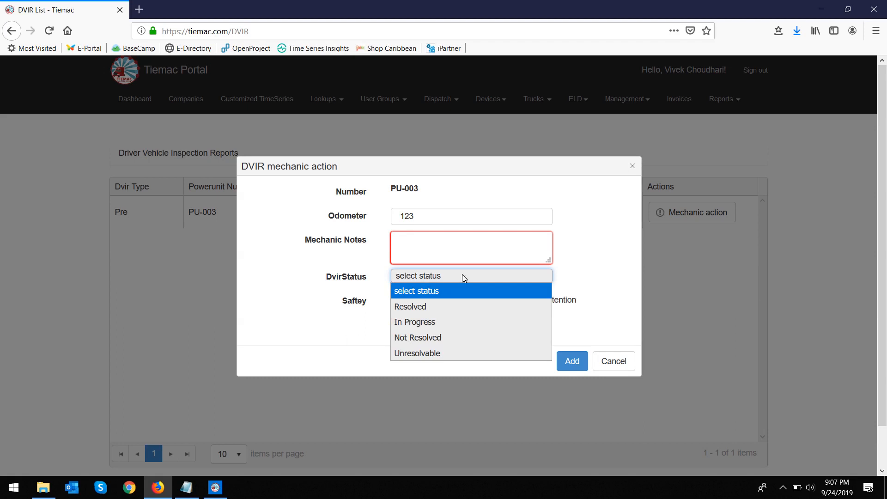
click(430, 306)
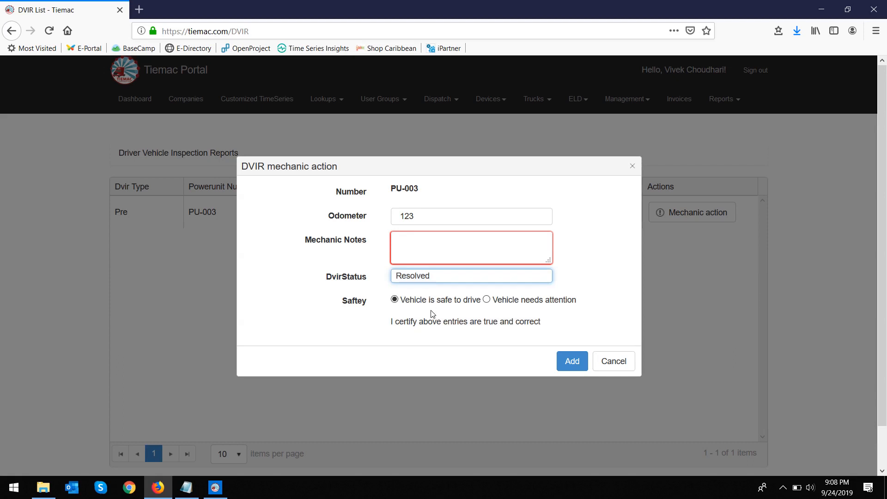
click(436, 247)
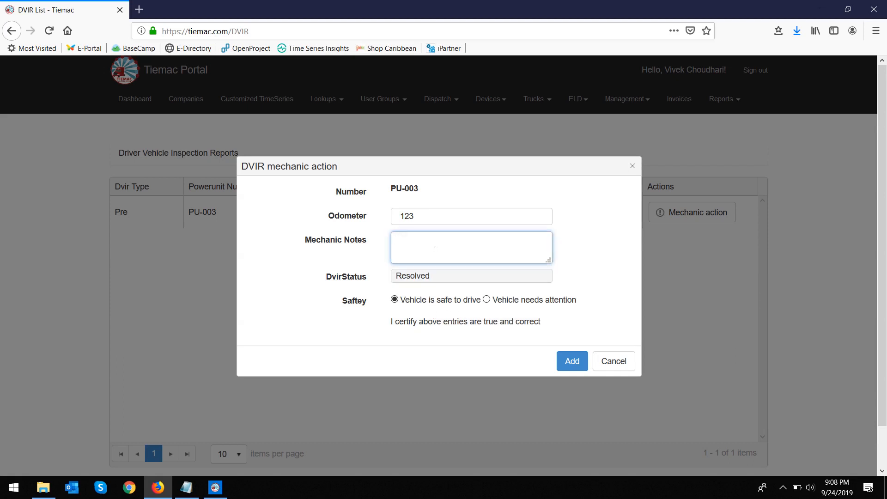
text(Resolved part issue)
click(571, 362)
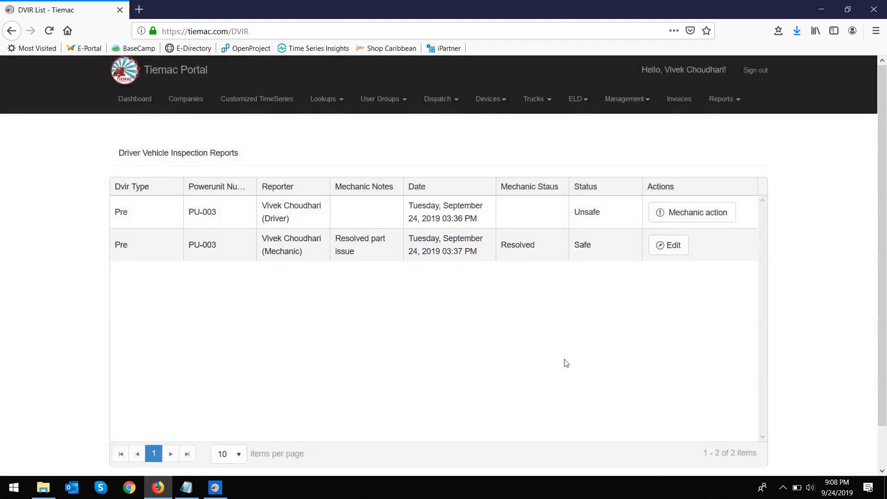
Step: Refresh PU-003 and certify it as needing attention, noting the head lights still need replacing
click(215, 487)
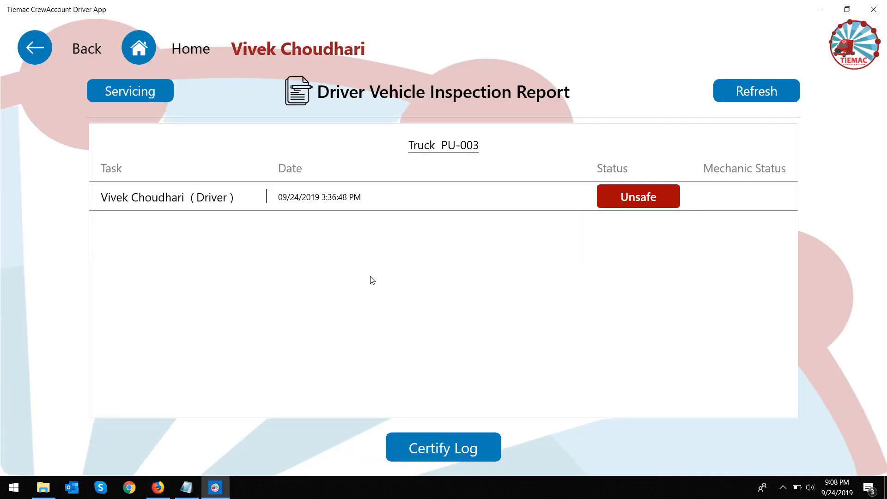
click(771, 91)
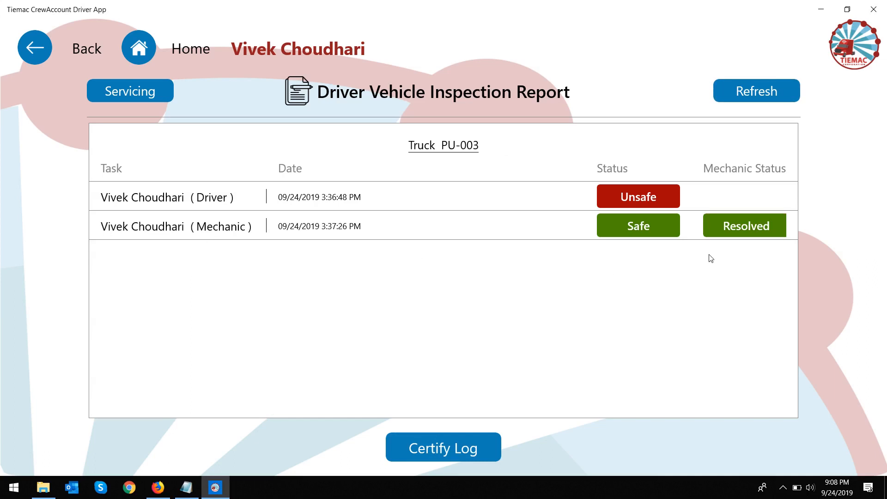
click(464, 453)
click(249, 353)
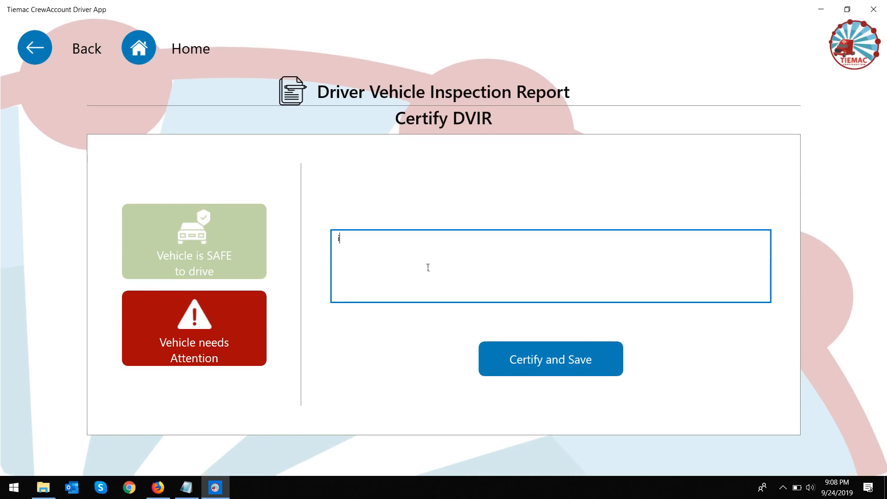
text(ts not been replaced, need to repl)
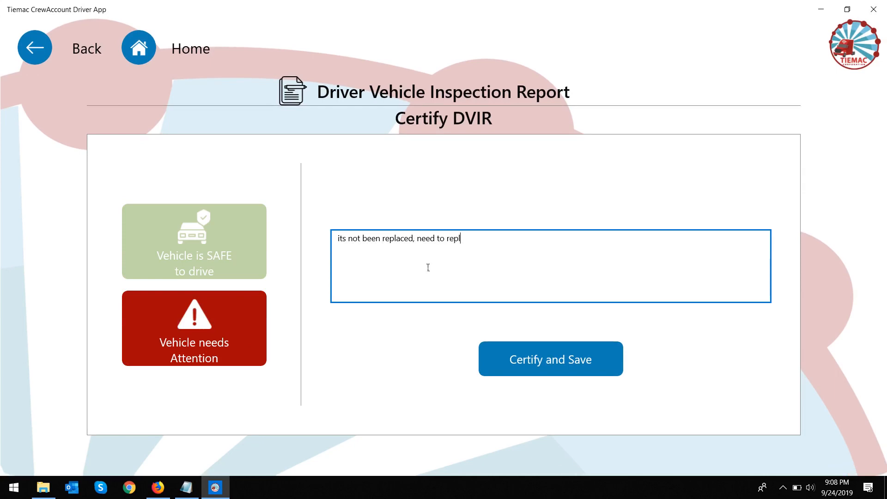
text(head lights)
click(550, 357)
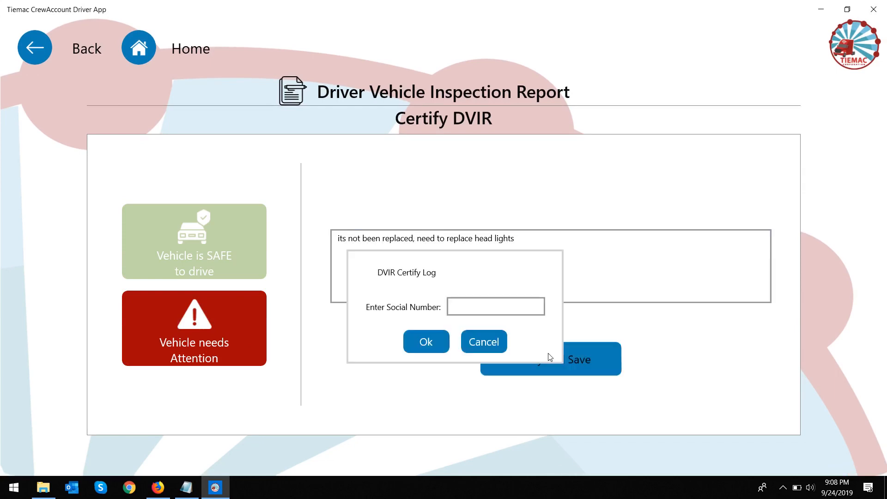
Step: Enter the driver's social number and confirm the unsafe certification
click(496, 314)
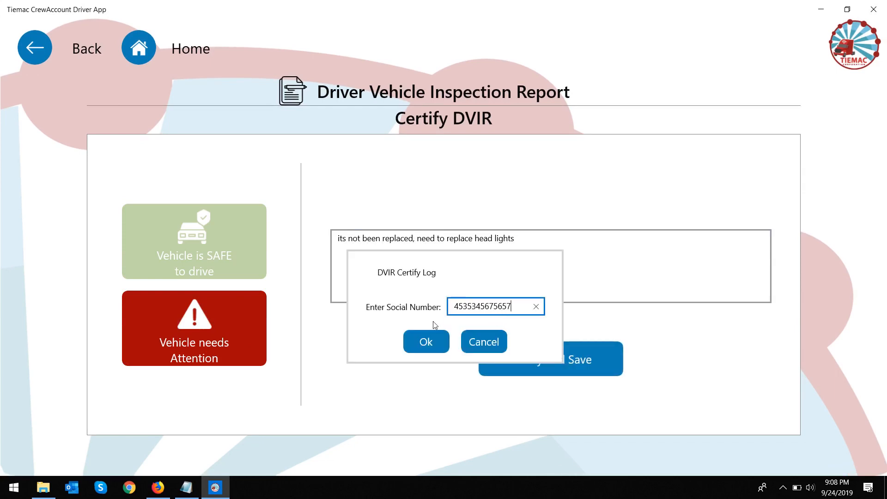
click(439, 344)
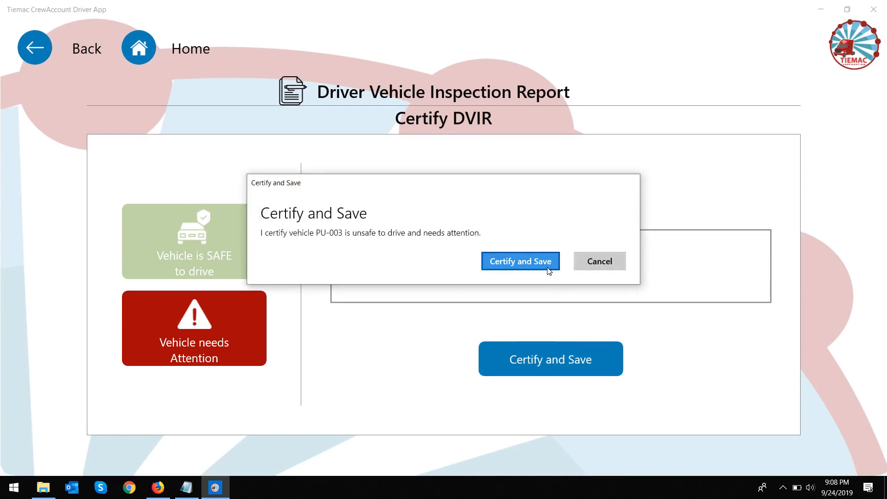
click(548, 270)
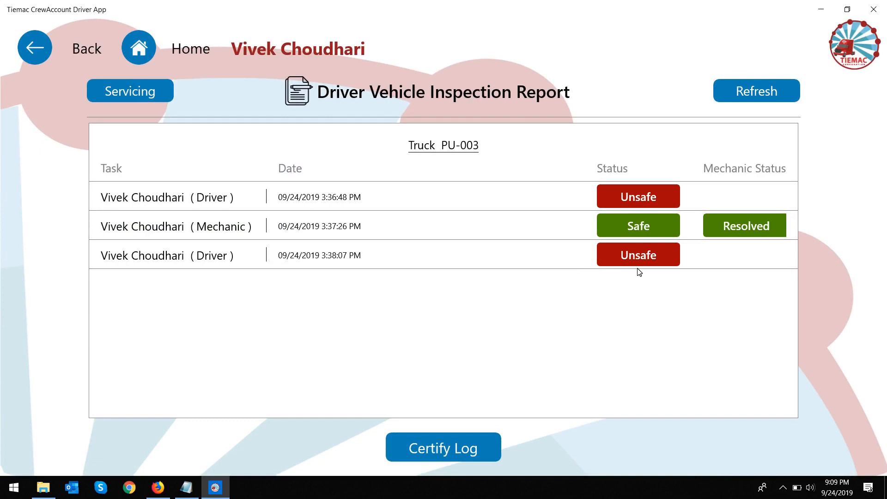
Step: Reload the portal list and start a mechanic action on the new report with note 'Replace bulb in headlight'
click(150, 488)
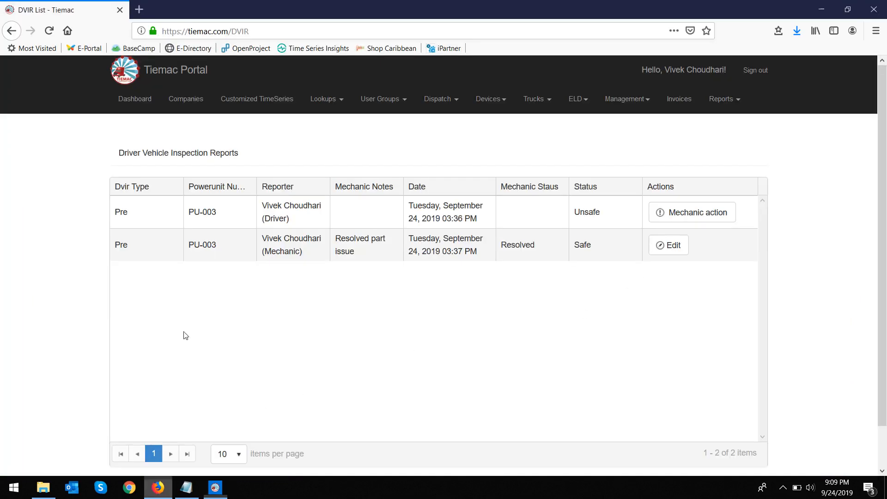
click(54, 29)
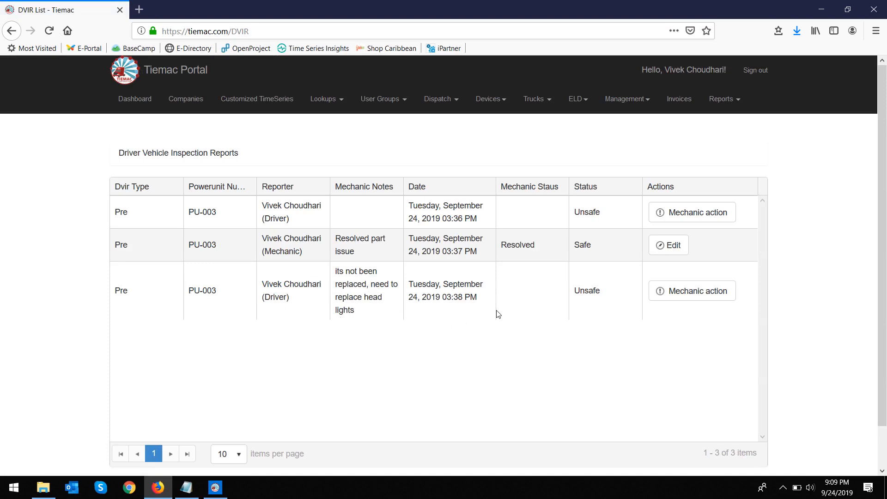
click(689, 303)
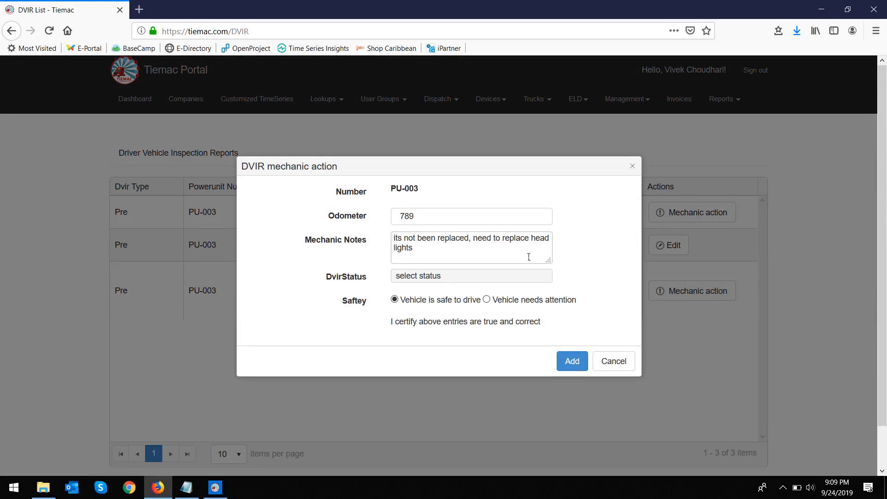
drag(529, 257, 372, 244)
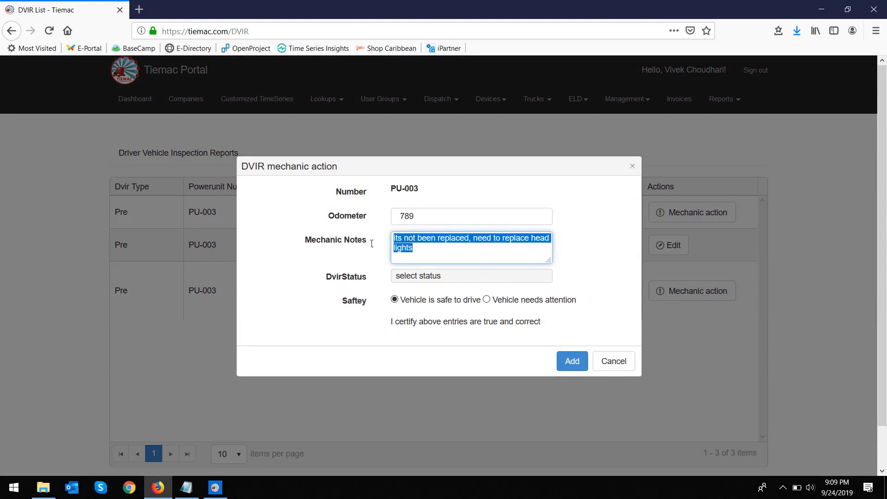
text(Replace)
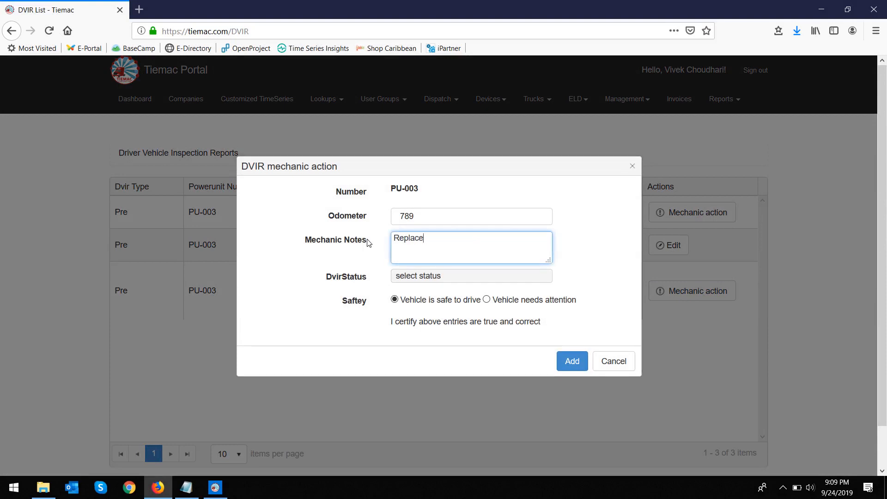
text( bulb in headlight)
Step: Set the DVIR status to Resolved and add the mechanic action
click(447, 273)
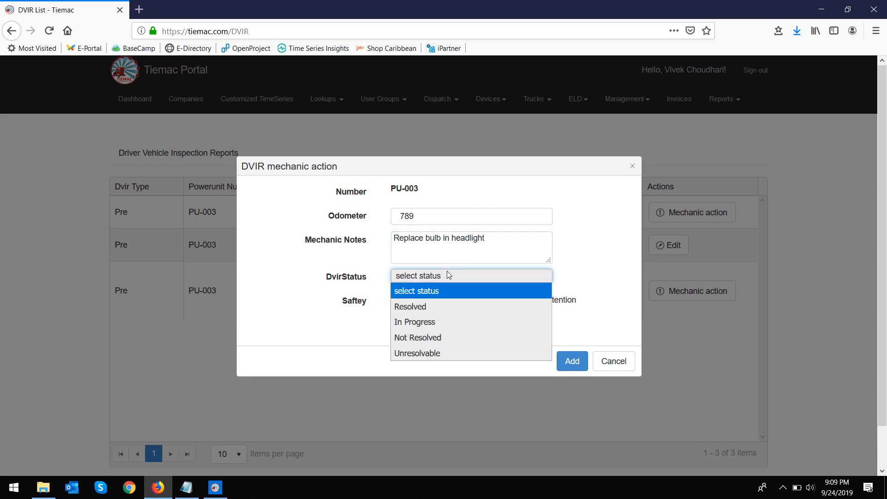
click(438, 307)
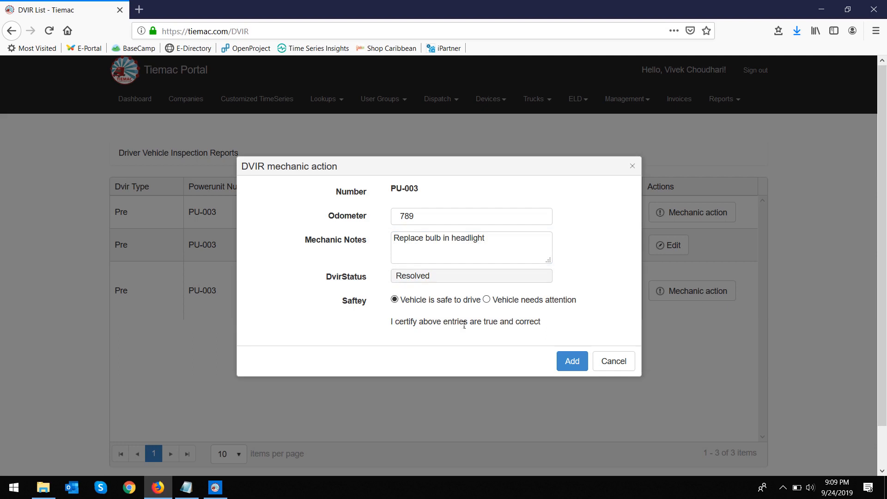
click(569, 364)
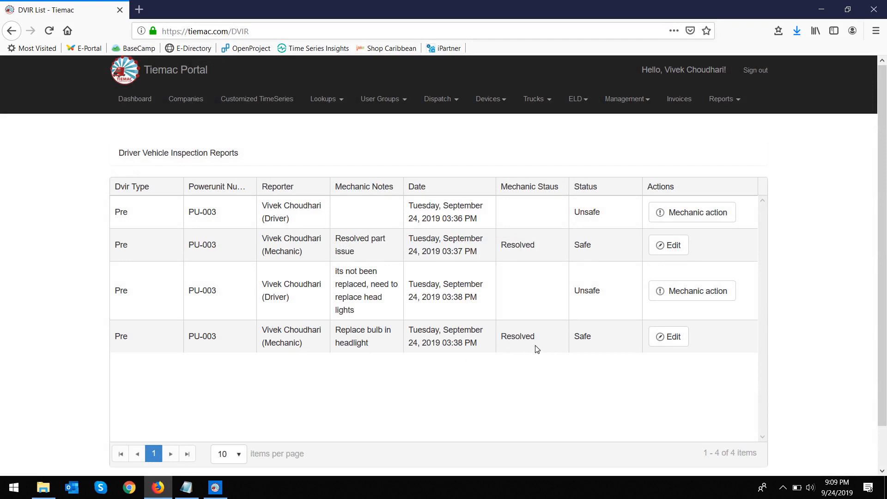
click(215, 487)
Step: Refresh PU-003 and certify it as Vehicle is SAFE to drive with comment 'Safe to drive'
click(751, 84)
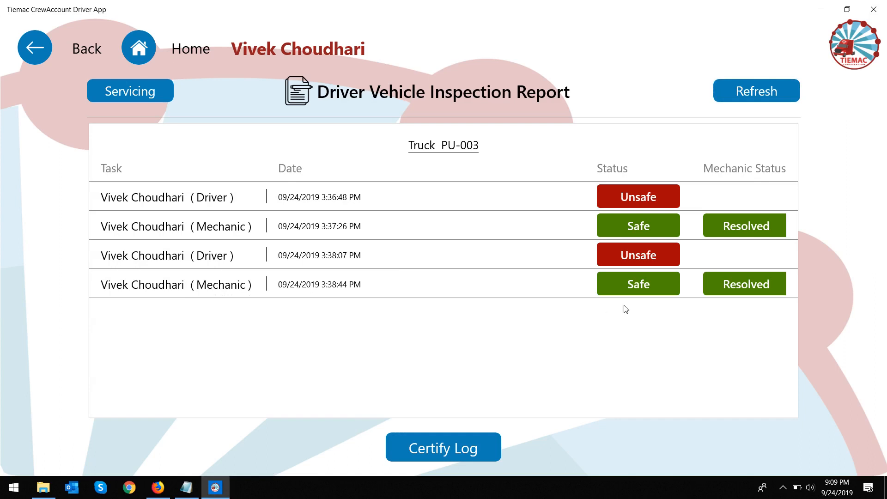
click(472, 444)
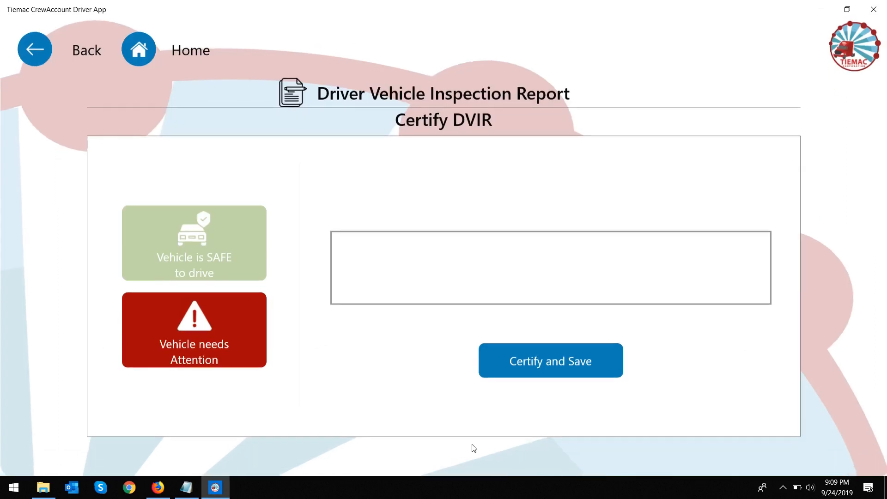
click(226, 258)
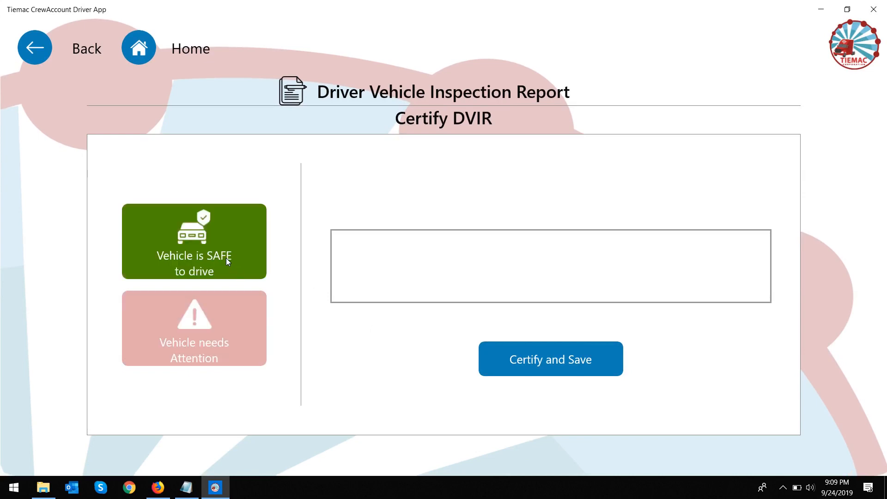
click(386, 267)
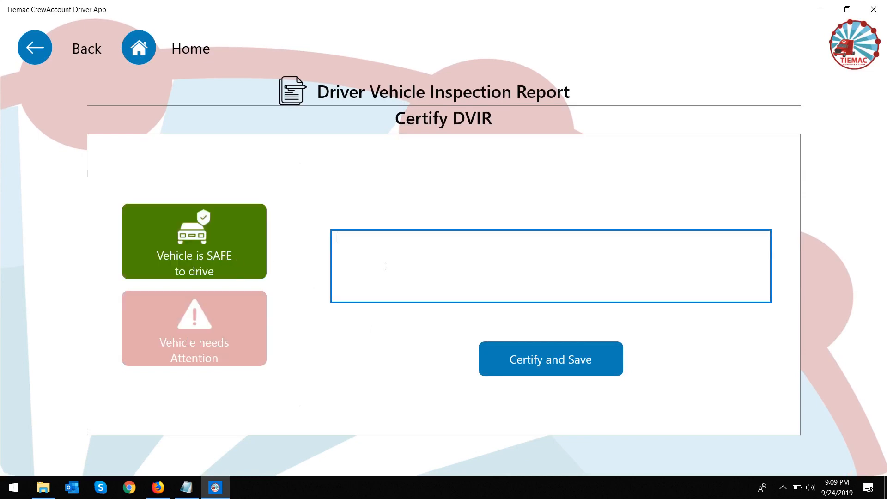
text(Safe to drive)
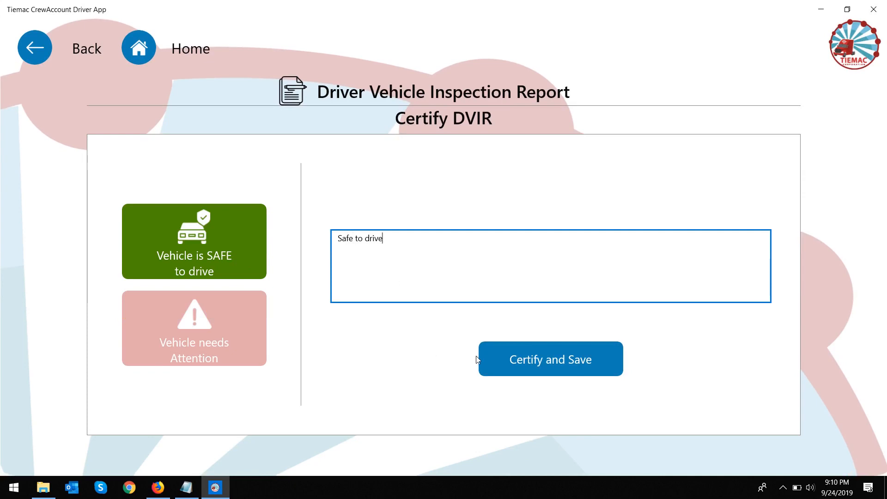
click(503, 359)
Step: Confirm with the driver's social number, then reload the portal's inspection report list
click(502, 309)
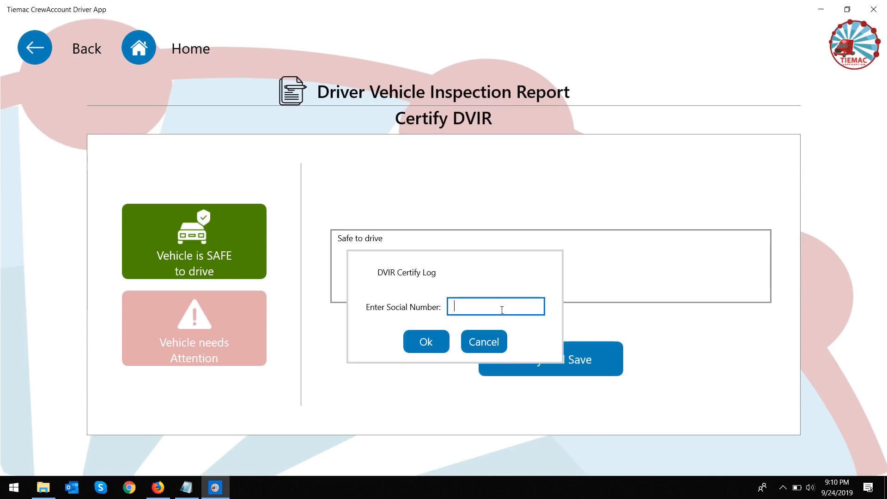
click(422, 341)
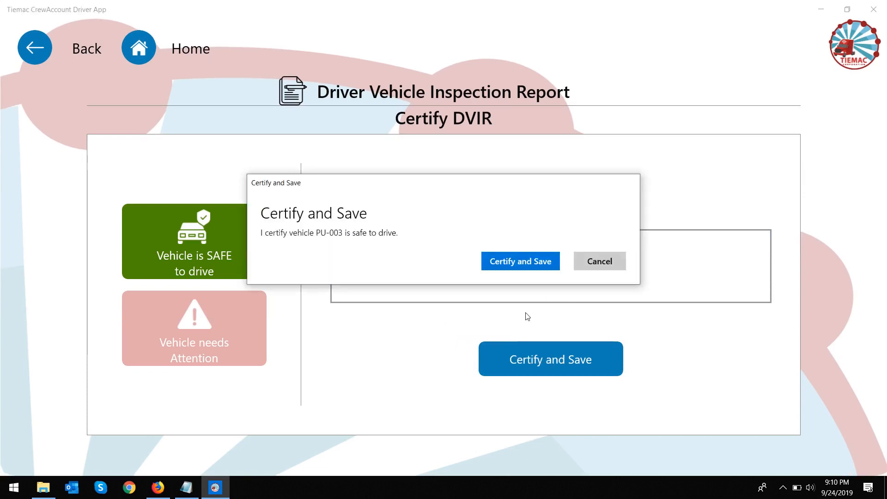
click(524, 267)
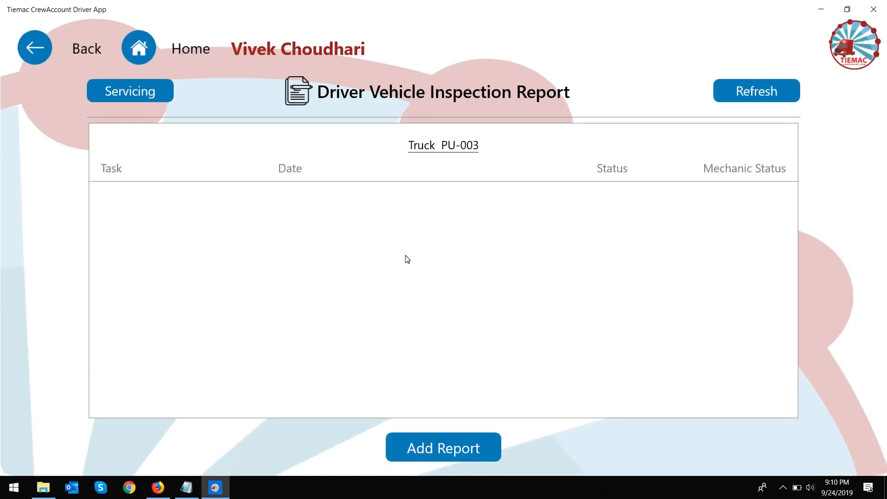
click(166, 484)
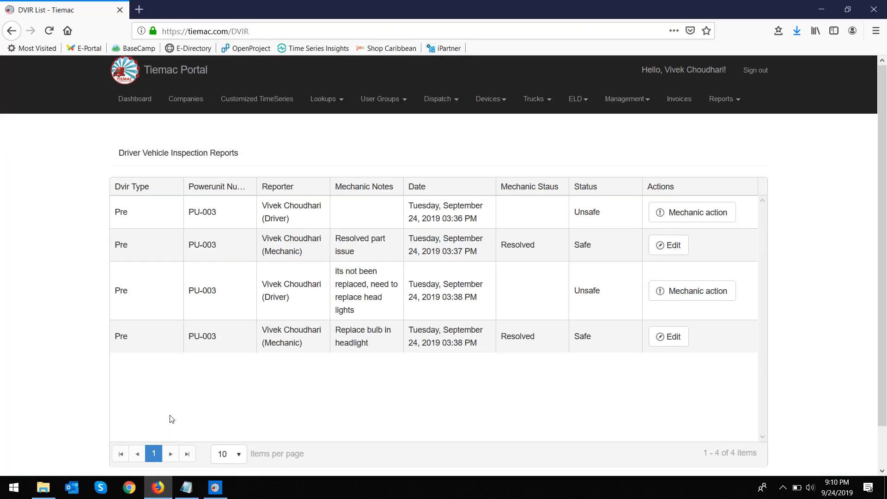
key(F5)
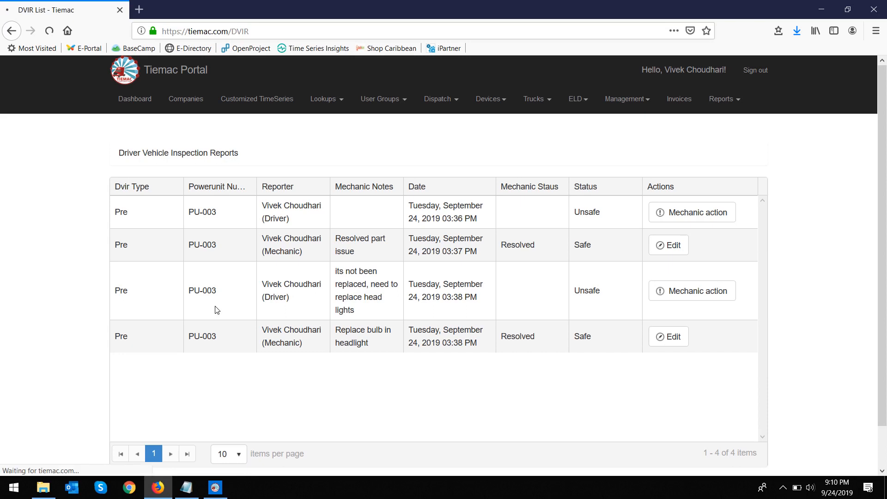